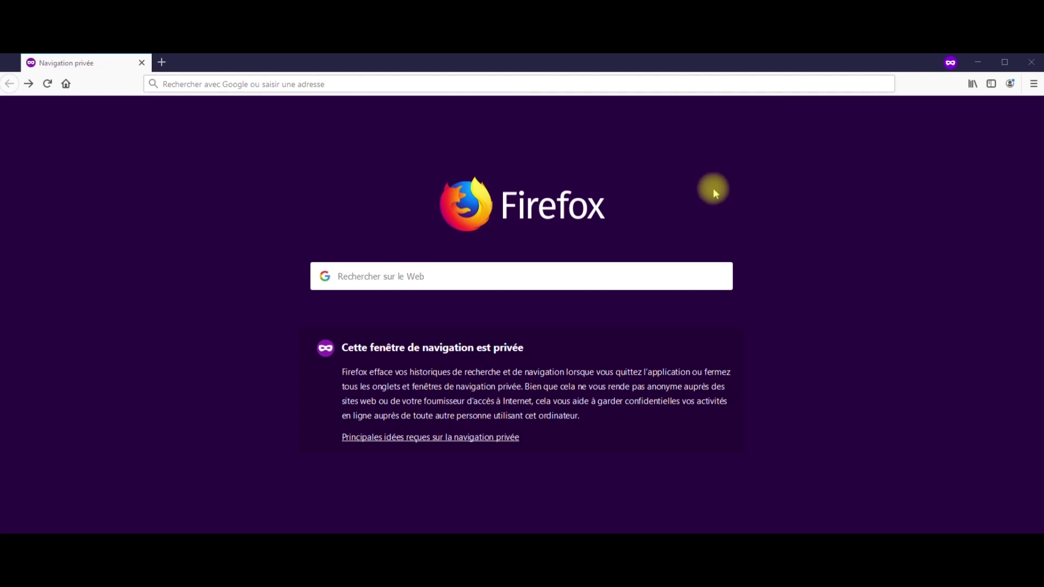
Enter moncompteactivite.gouv.fr in the private Firefox window's address bar
{"action": "left_click", "coordinate": [443, 80]}
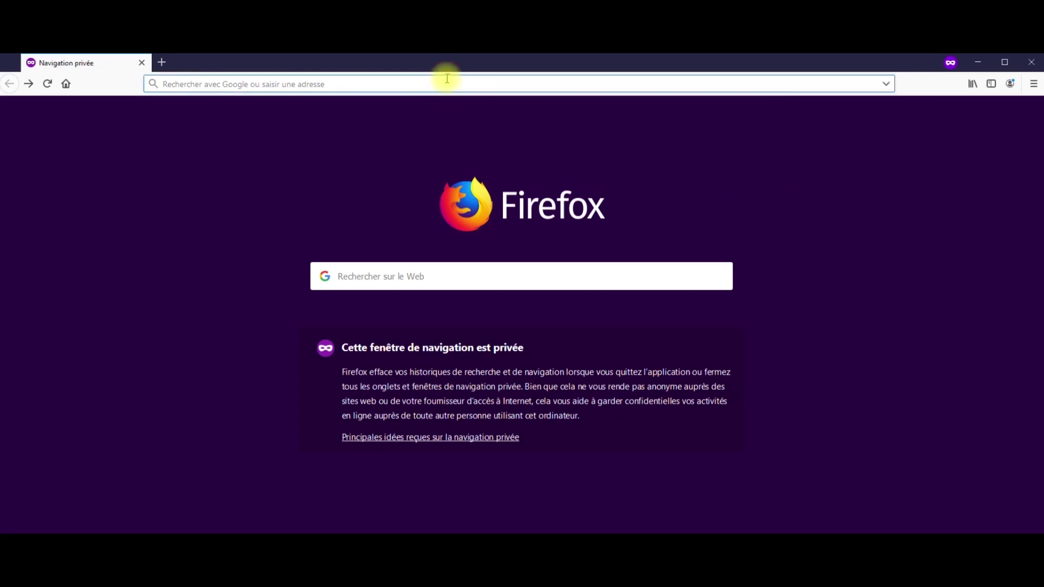
{"action": "type", "text": "moncompteactivite.gouv"}
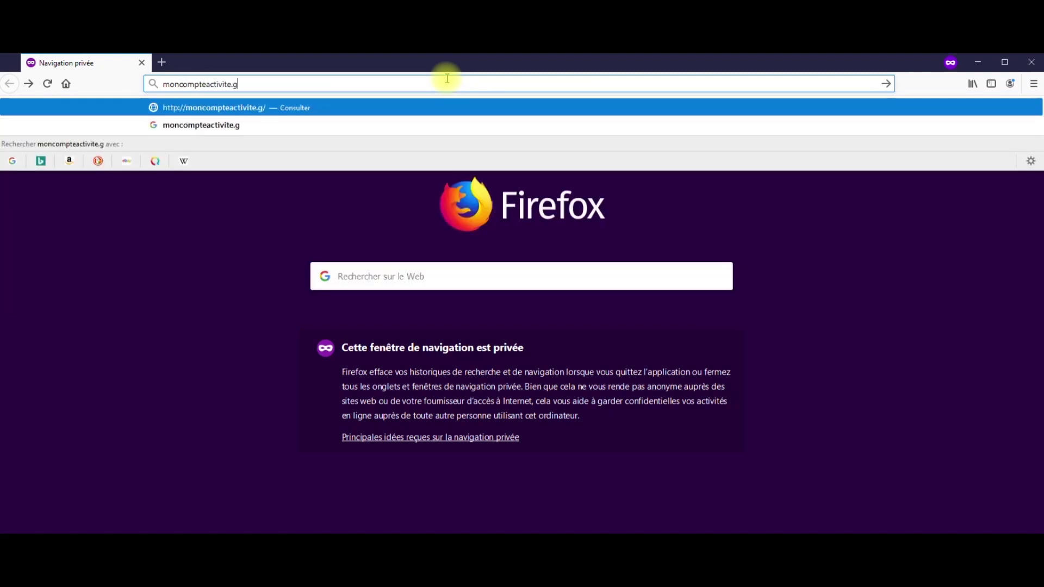
{"action": "type", "text": ".fr"}
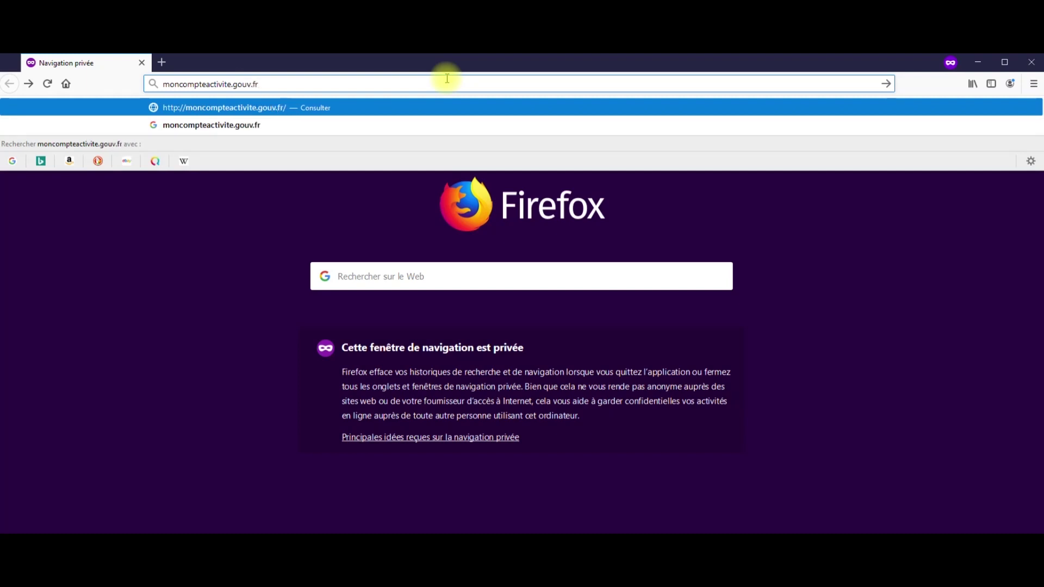
{"action": "key", "text": "Return"}
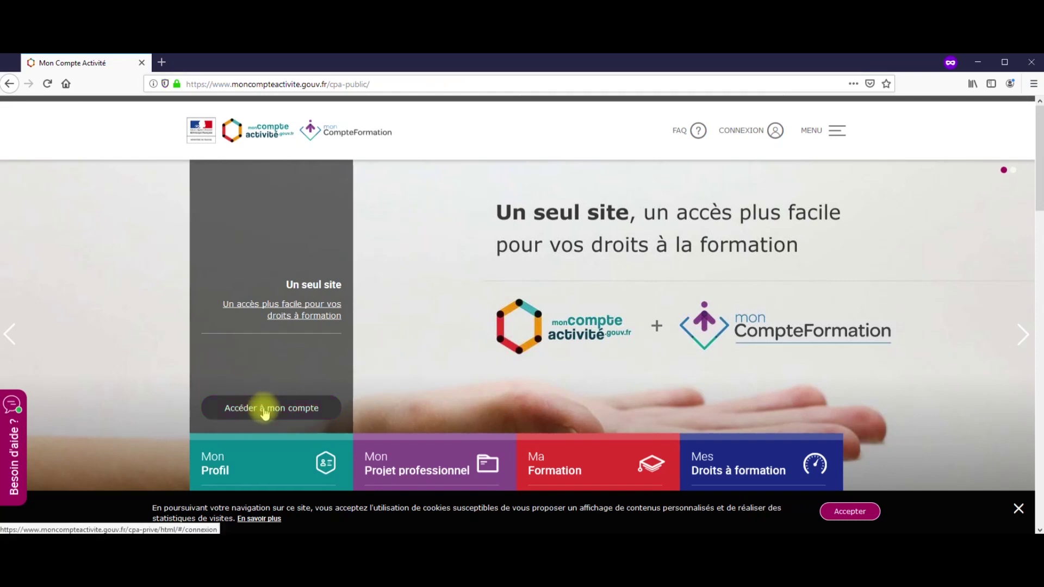
Sign in to the account with the social security number and account password
{"action": "left_click", "coordinate": [265, 411]}
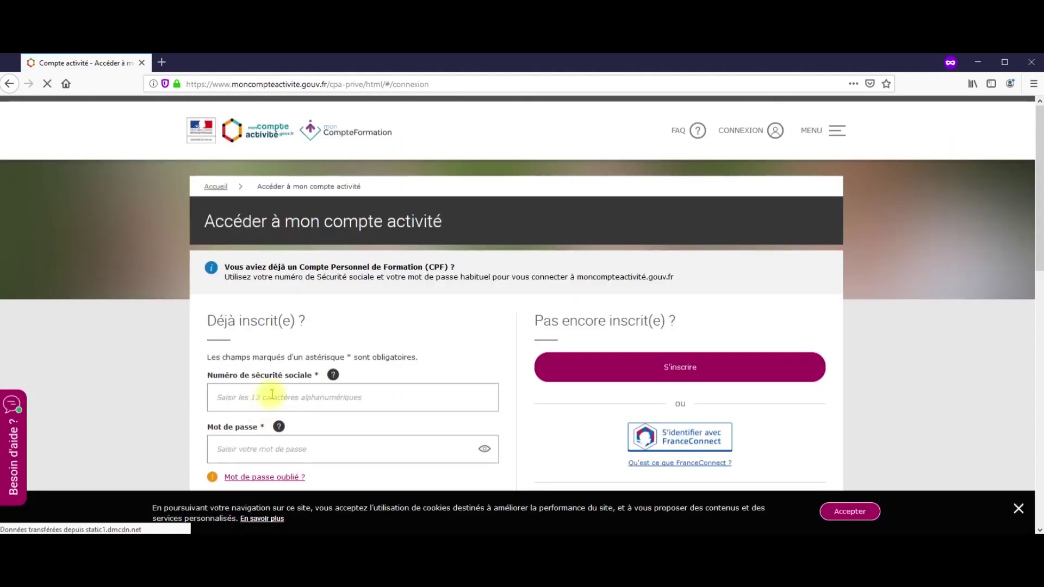
{"action": "left_click", "coordinate": [272, 395]}
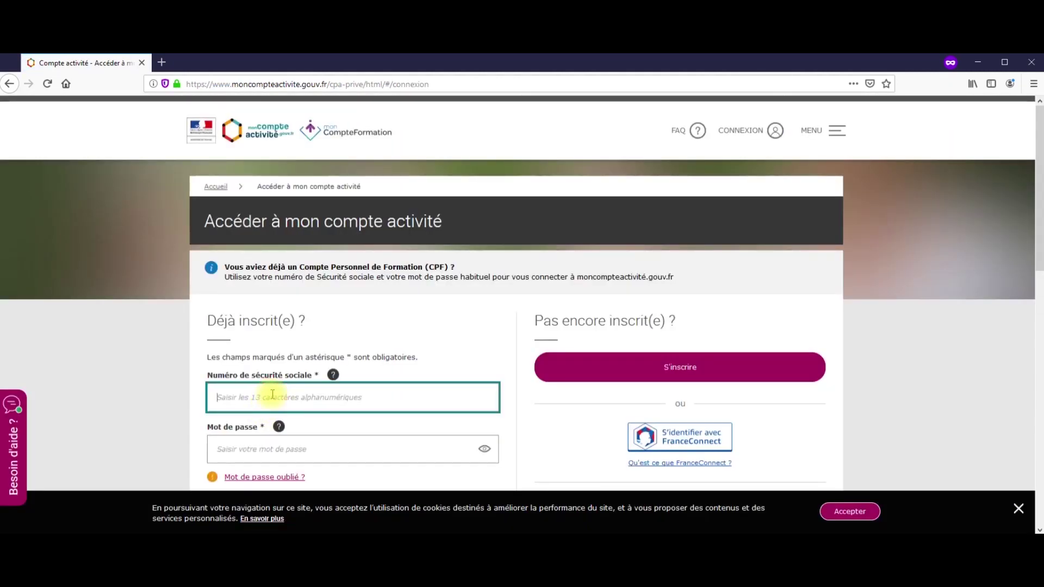
{"action": "type", "text": "100"}
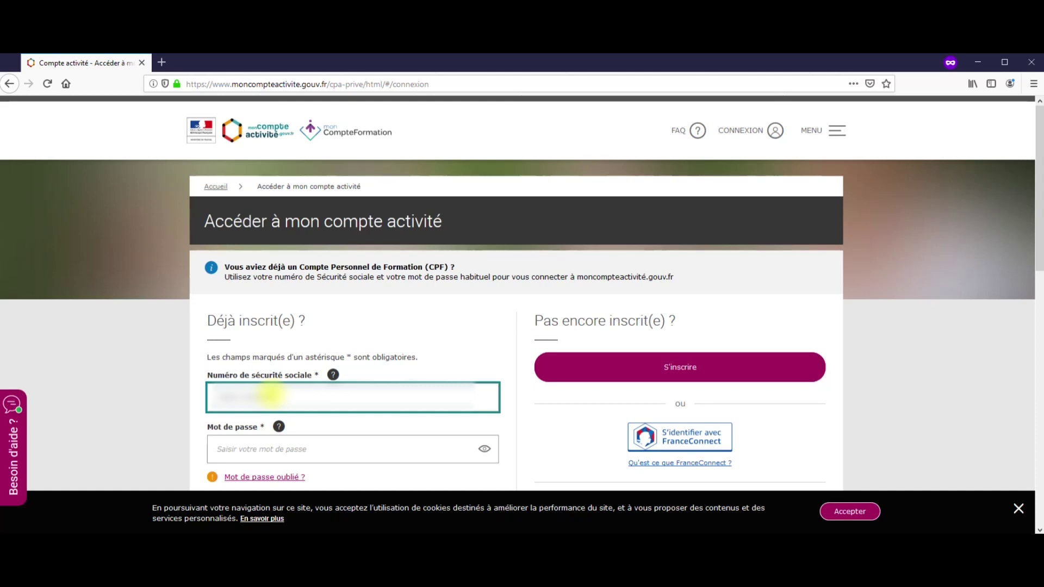
{"action": "left_click", "coordinate": [300, 454]}
{"action": "type", "text": "•"}
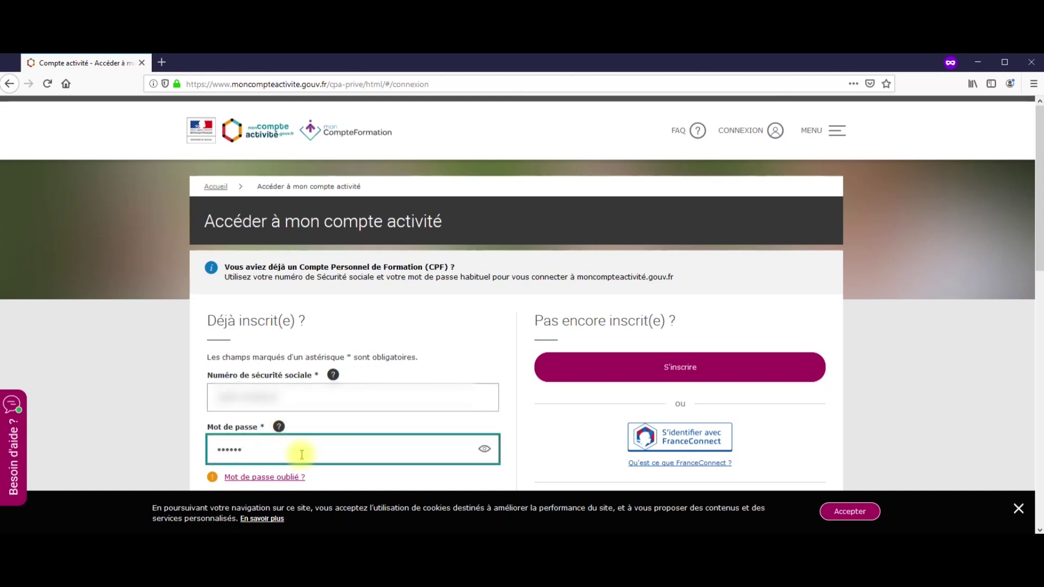
{"action": "key", "text": "Return"}
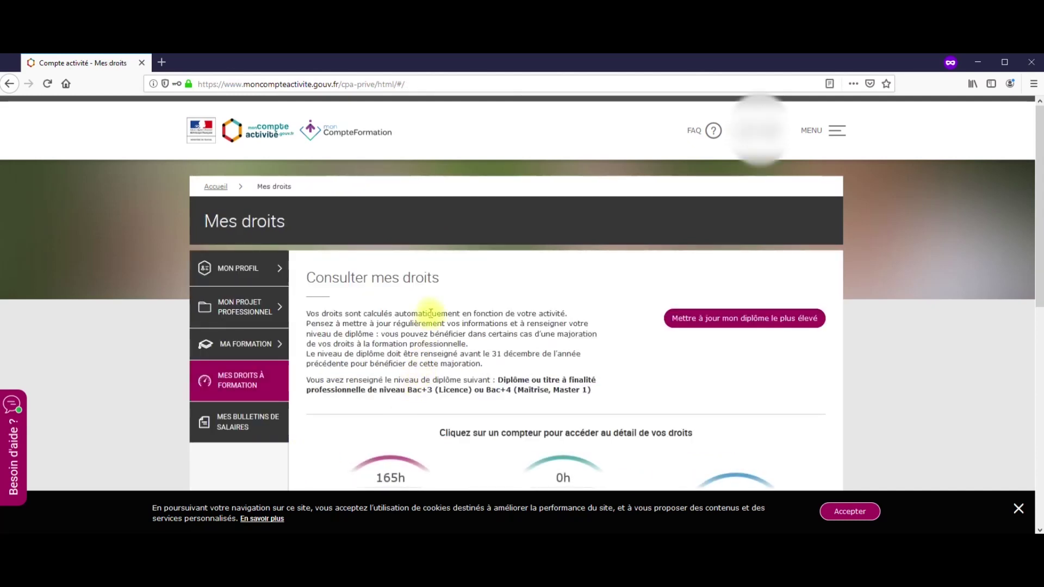
Review the 2475 € CPF balance, then open Ma recherche de formation under MA FORMATION
{"action": "scroll", "coordinate": [419, 315], "scroll_direction": "down", "scroll_amount": 2}
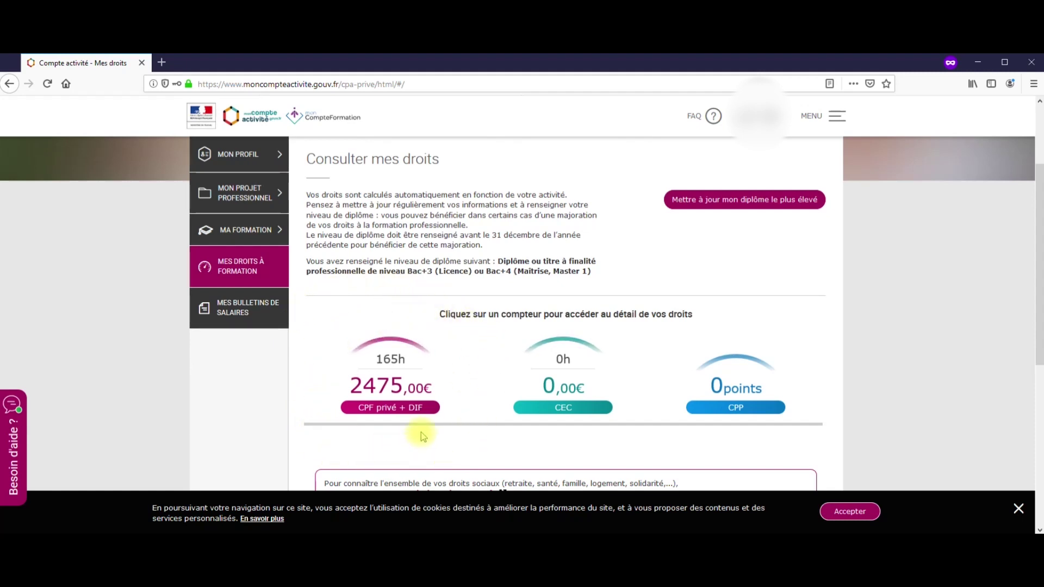
{"action": "scroll", "coordinate": [350, 272], "scroll_direction": "up", "scroll_amount": 3}
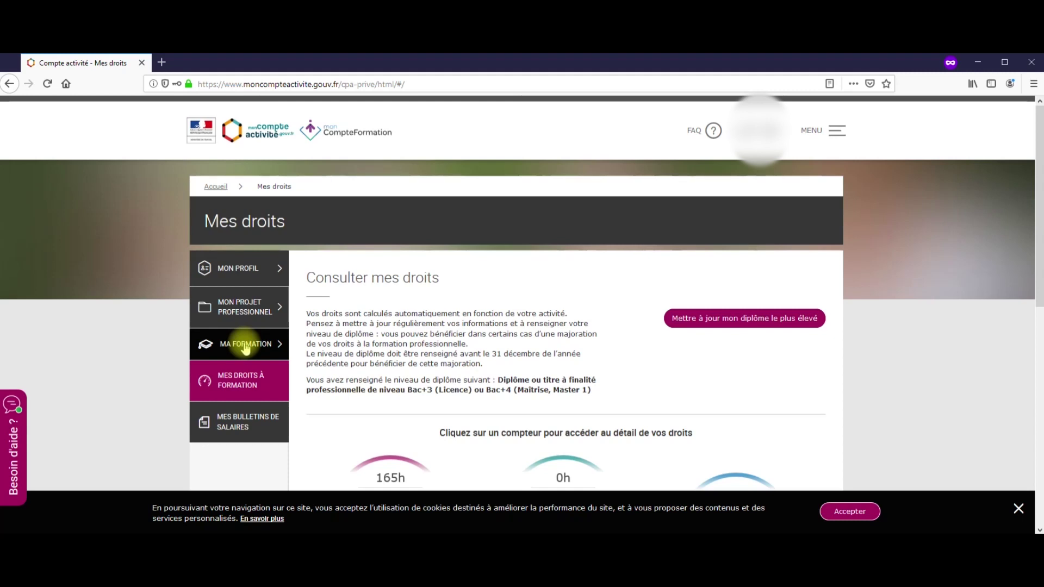
{"action": "left_click", "coordinate": [245, 345]}
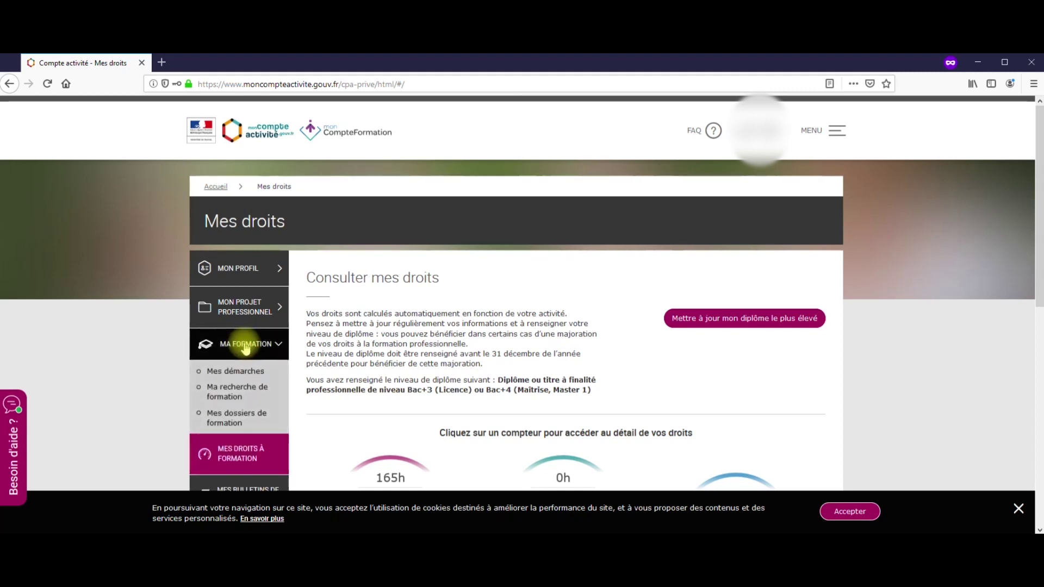
{"action": "left_click", "coordinate": [231, 398]}
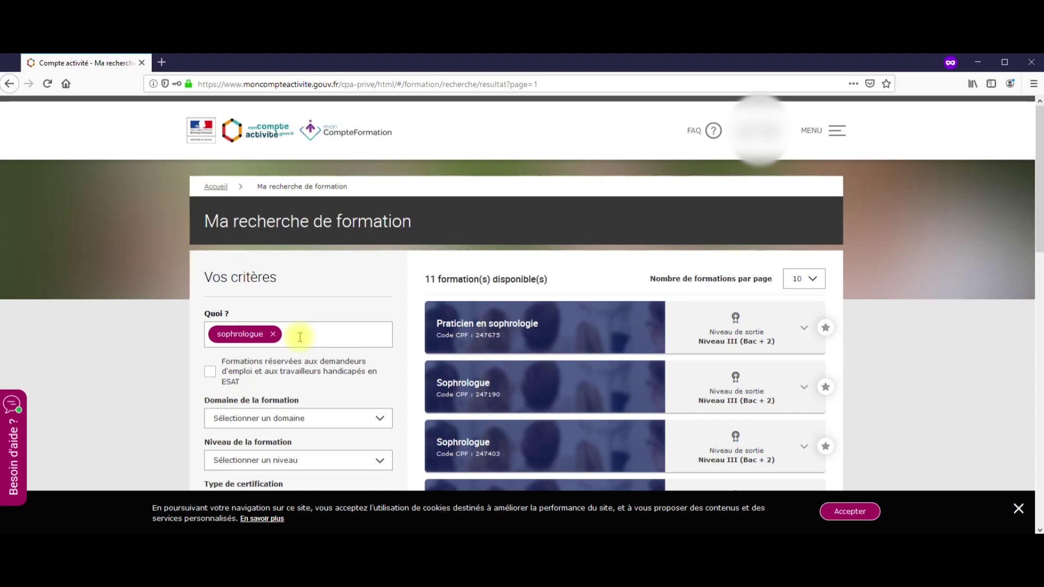
On results page 2, open Sophrologue (code 309045) and search for organisations offering it
{"action": "scroll", "coordinate": [373, 298], "scroll_direction": "down", "scroll_amount": 10}
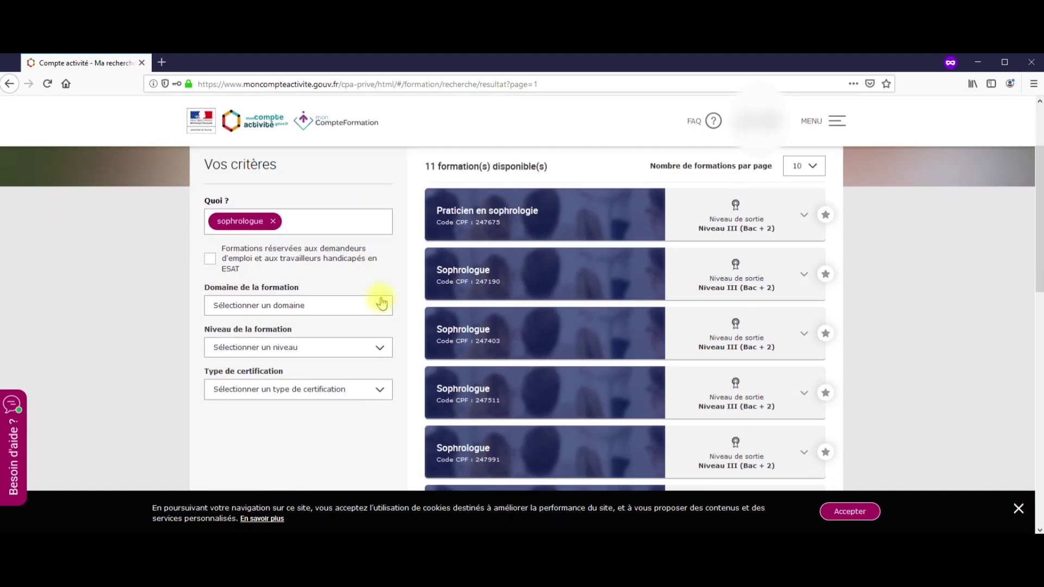
{"action": "scroll", "coordinate": [416, 298], "scroll_direction": "down", "scroll_amount": 3}
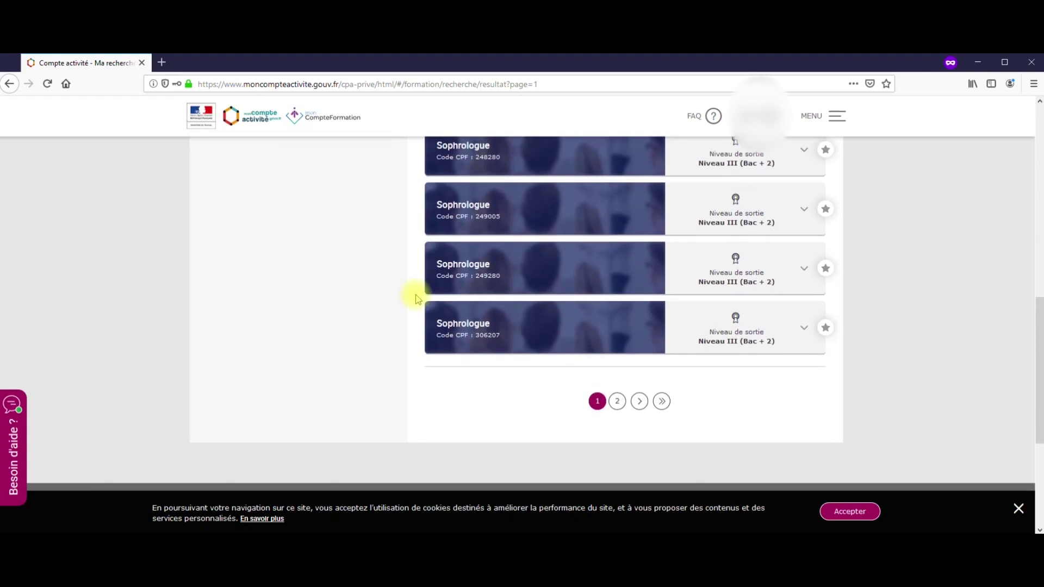
{"action": "left_click", "coordinate": [616, 401]}
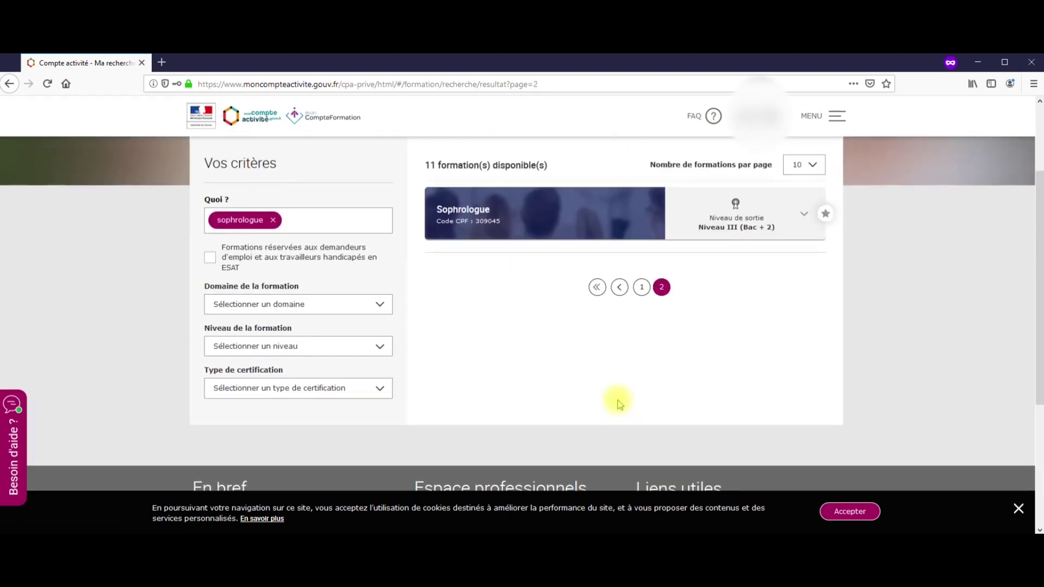
{"action": "scroll", "coordinate": [617, 375], "scroll_direction": "up", "scroll_amount": 2}
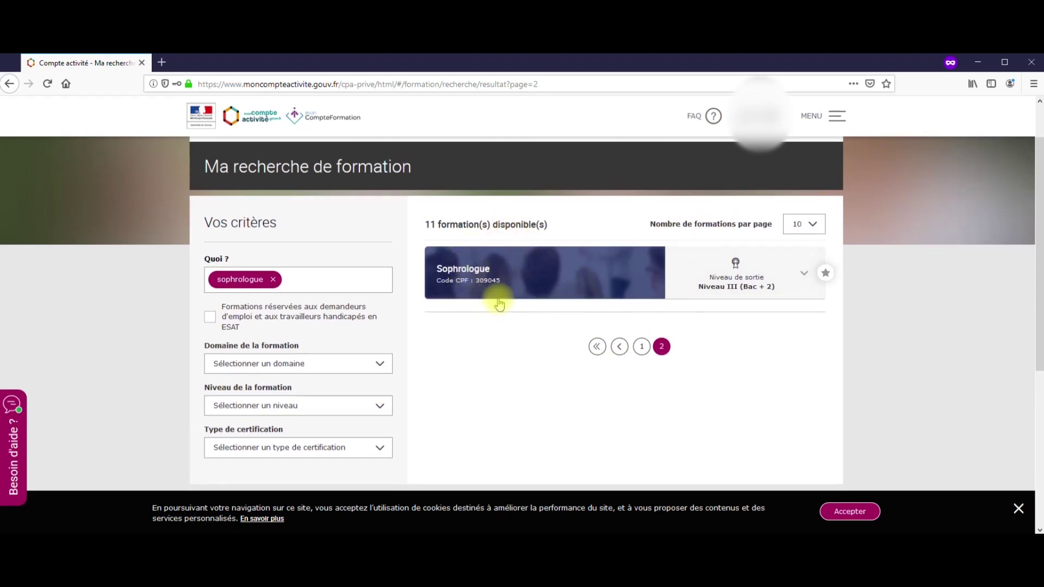
{"action": "left_click", "coordinate": [509, 272]}
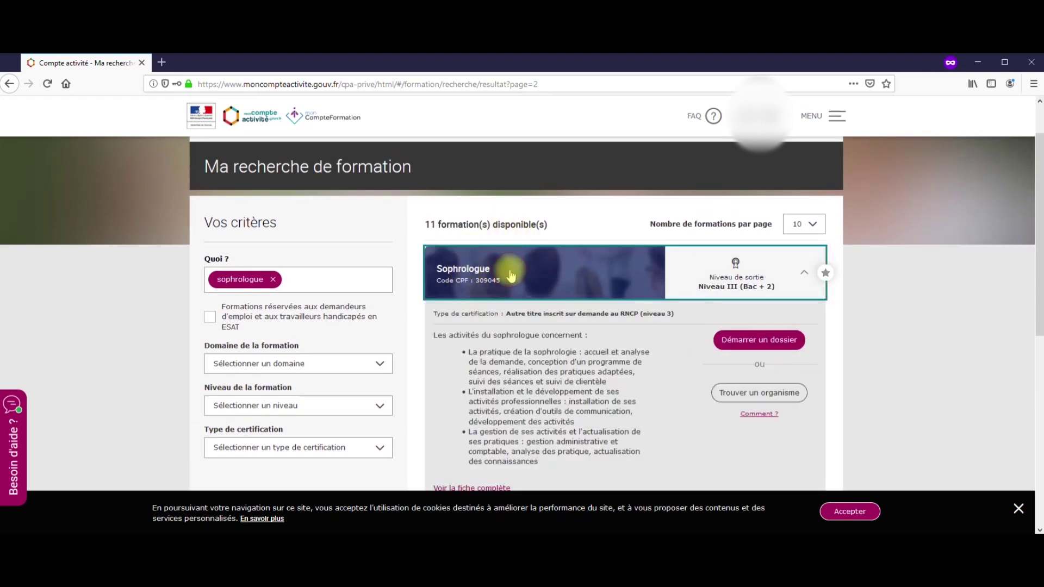
{"action": "scroll", "coordinate": [528, 244], "scroll_direction": "down", "scroll_amount": 2}
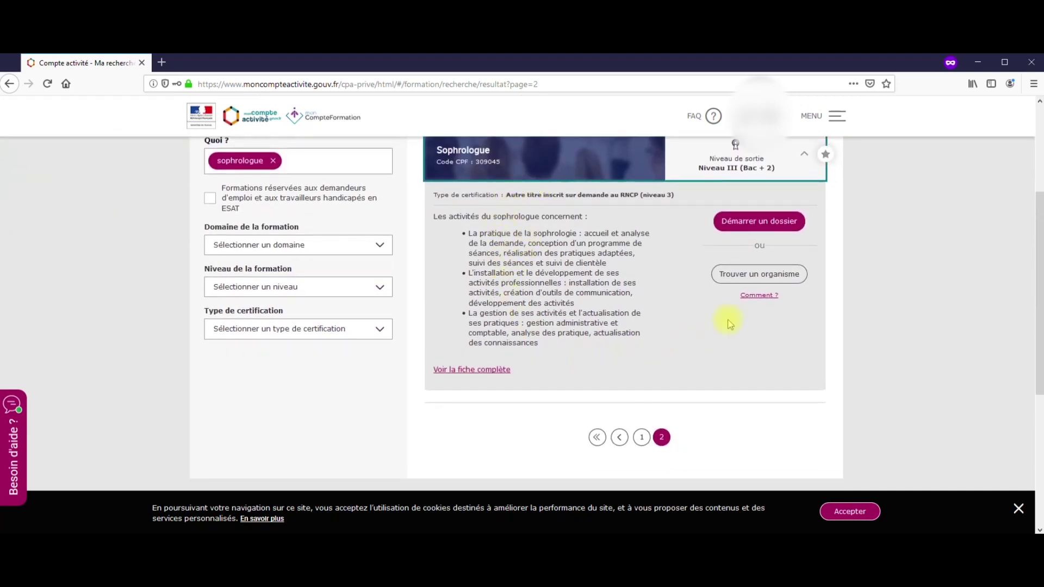
{"action": "left_click", "coordinate": [758, 275]}
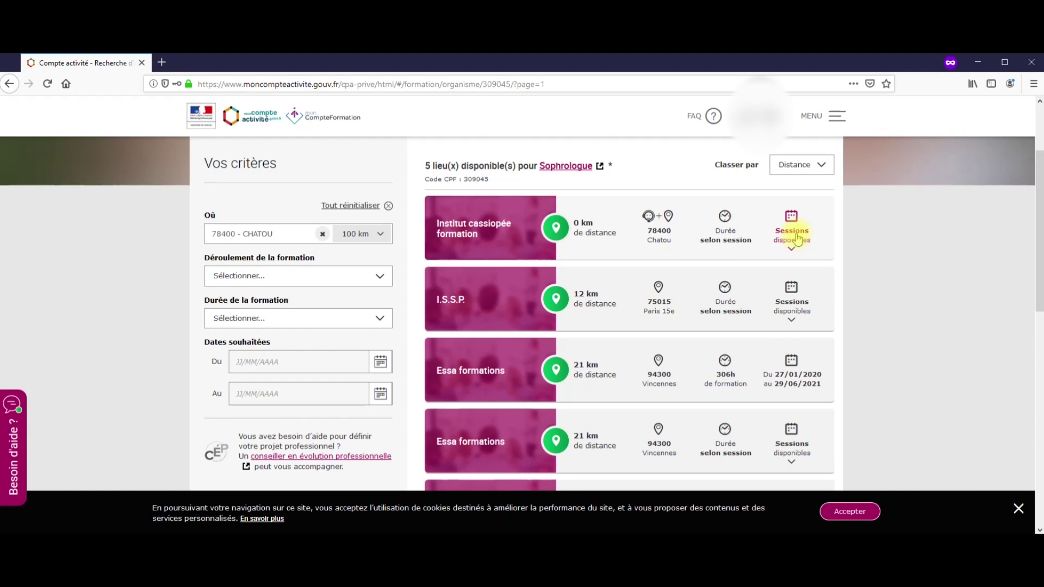
Open Institut cassiopée's 28/11/2019 'Sophrologue - réussir son installation' session details
{"action": "left_click", "coordinate": [796, 239]}
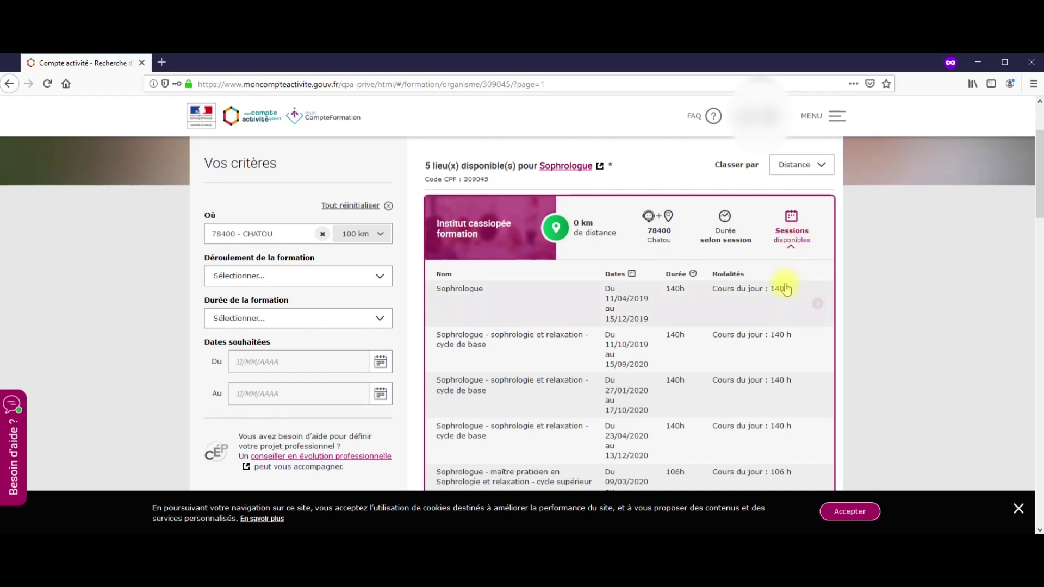
{"action": "scroll", "coordinate": [783, 293], "scroll_direction": "down", "scroll_amount": 4}
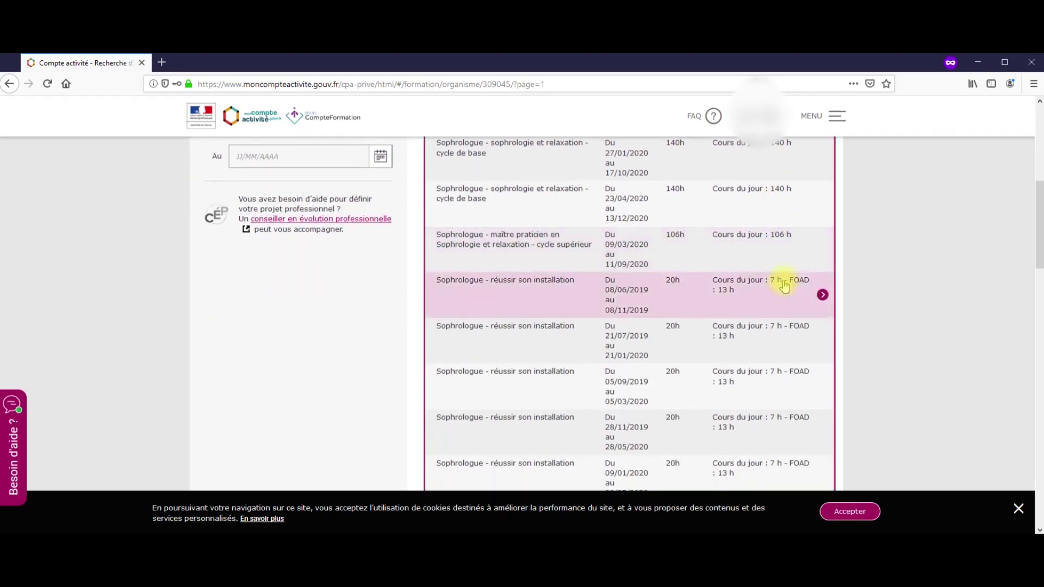
{"action": "scroll", "coordinate": [782, 284], "scroll_direction": "down", "scroll_amount": 1}
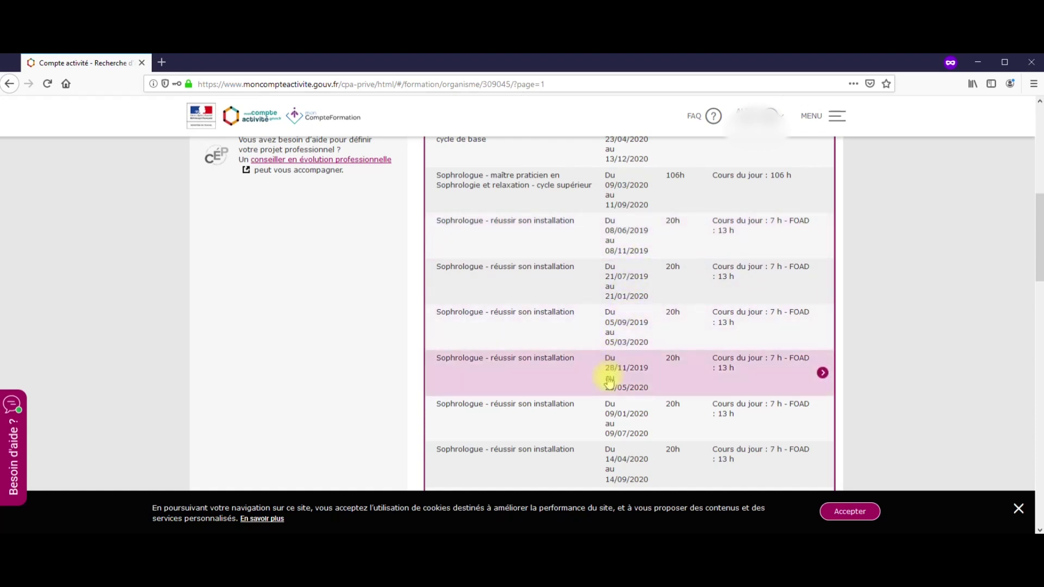
{"action": "left_click", "coordinate": [626, 375]}
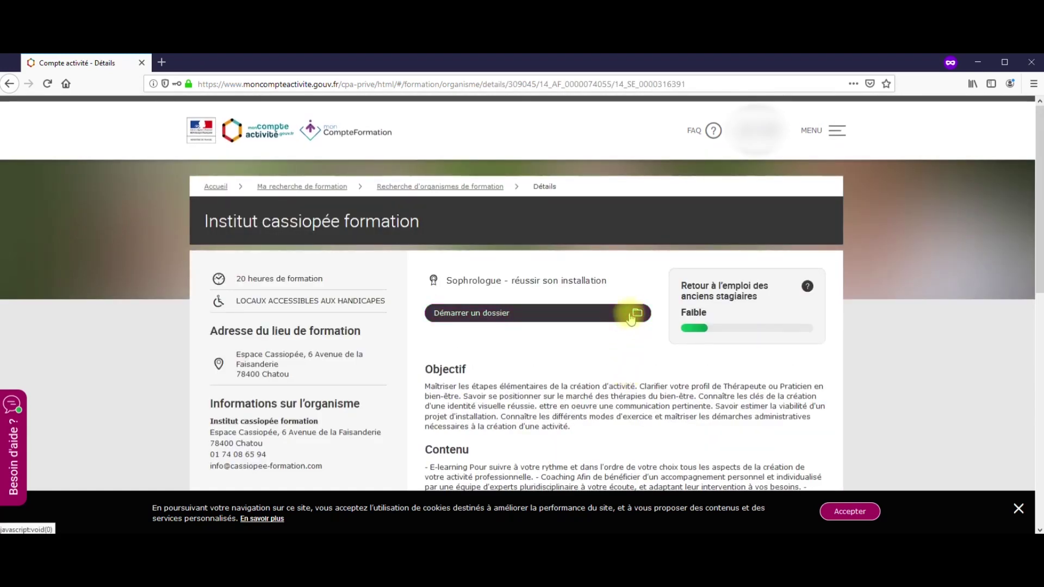
{"action": "scroll", "coordinate": [618, 331], "scroll_direction": "down", "scroll_amount": 3}
{"action": "scroll", "coordinate": [618, 332], "scroll_direction": "up", "scroll_amount": 2}
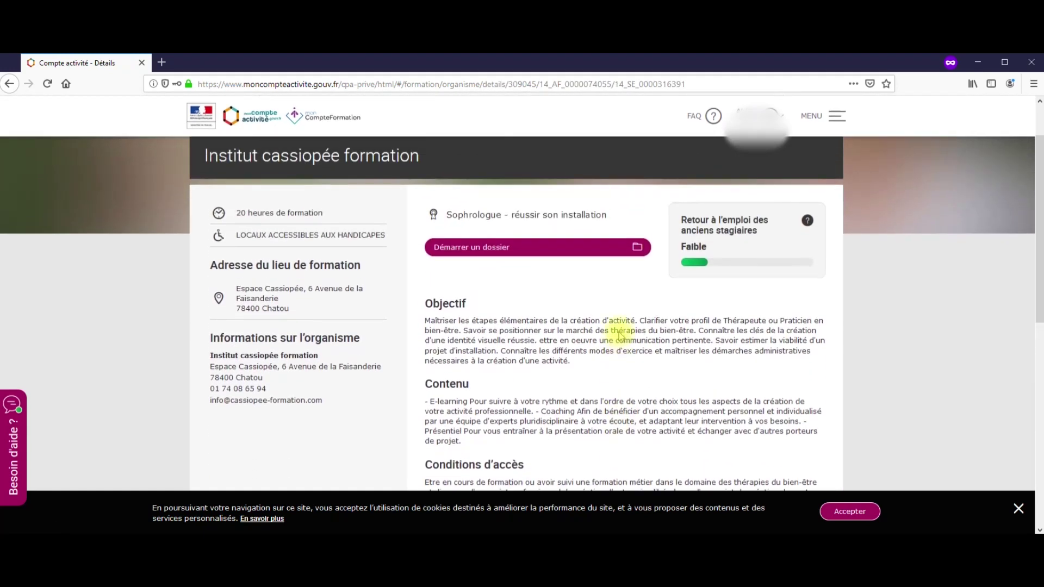
Start a dossier for this session with status Salarié and APE code 85.59A
{"action": "left_click", "coordinate": [547, 254]}
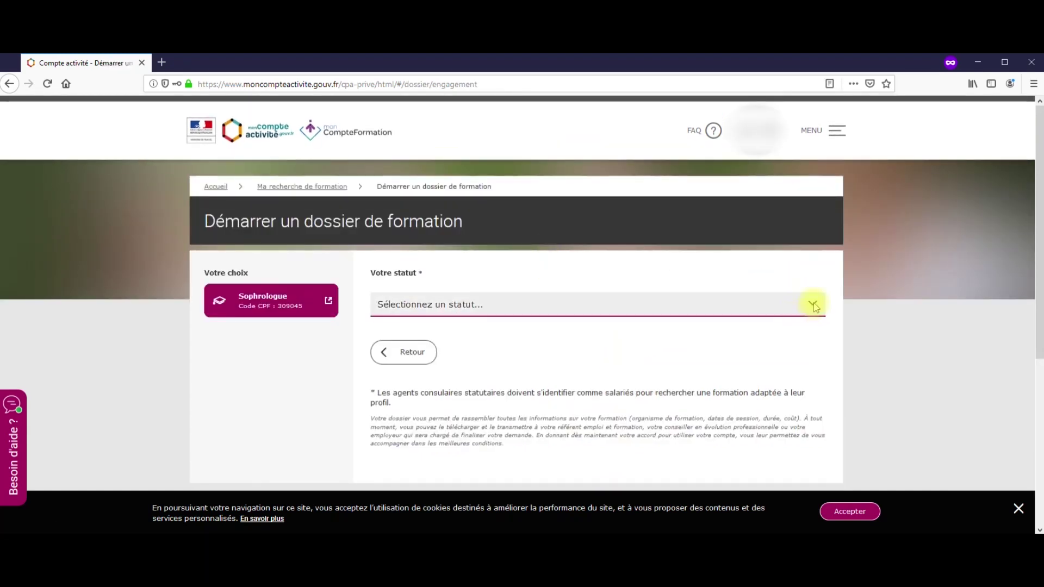
{"action": "left_click", "coordinate": [810, 308]}
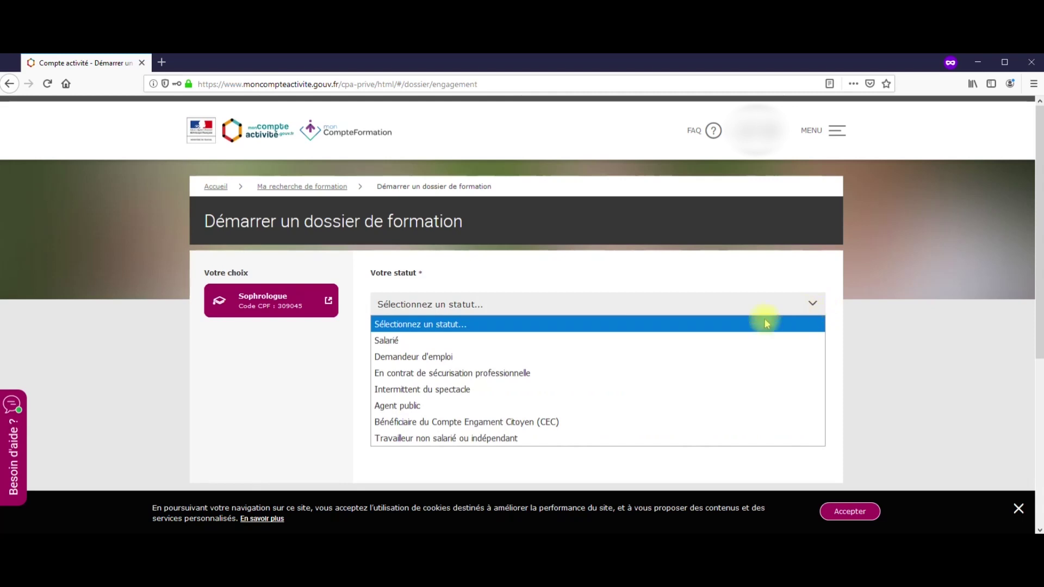
{"action": "left_click", "coordinate": [462, 340]}
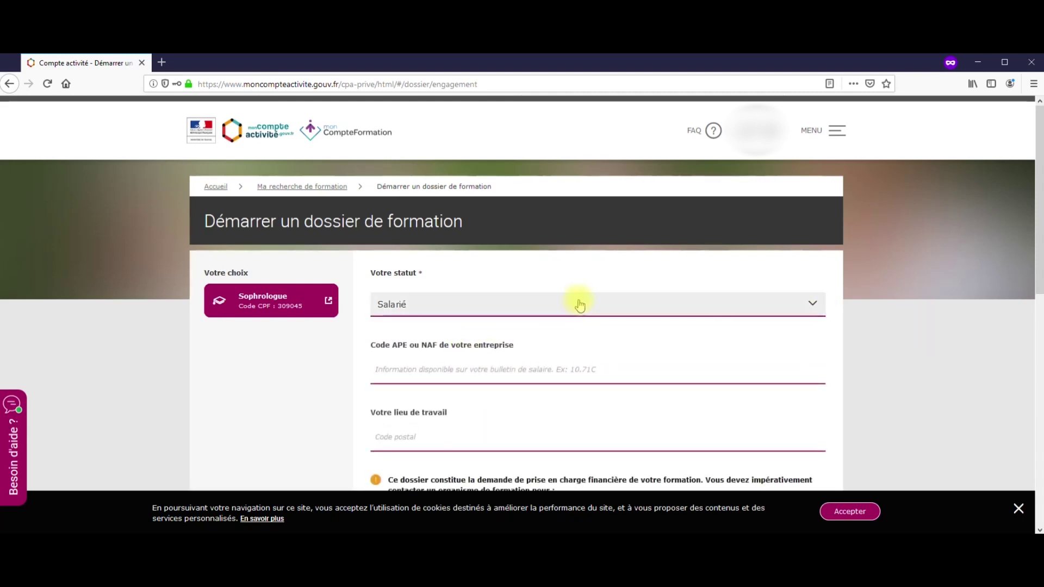
{"action": "left_click", "coordinate": [527, 369]}
{"action": "type", "text": "85.5"}
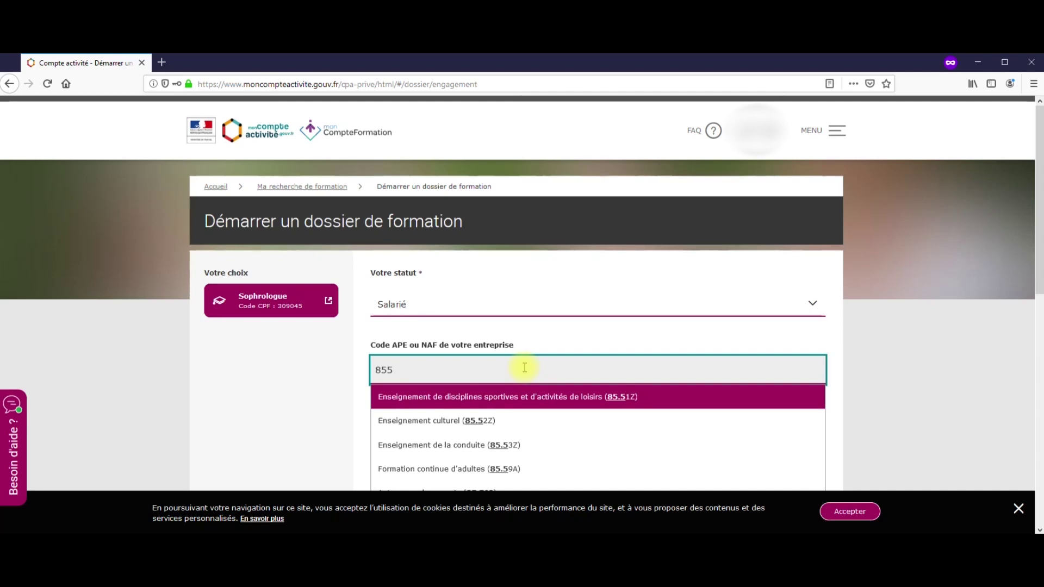
{"action": "type", "text": "9"}
{"action": "left_click", "coordinate": [467, 399]}
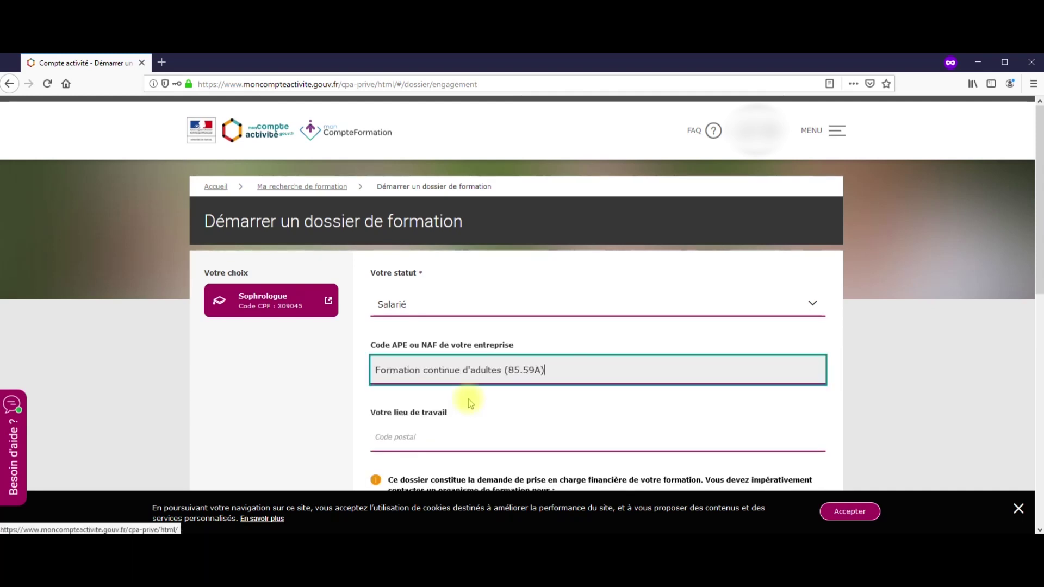
Set the workplace to 78400 - CHATOU, give consent, and create the dossier
{"action": "left_click", "coordinate": [487, 445]}
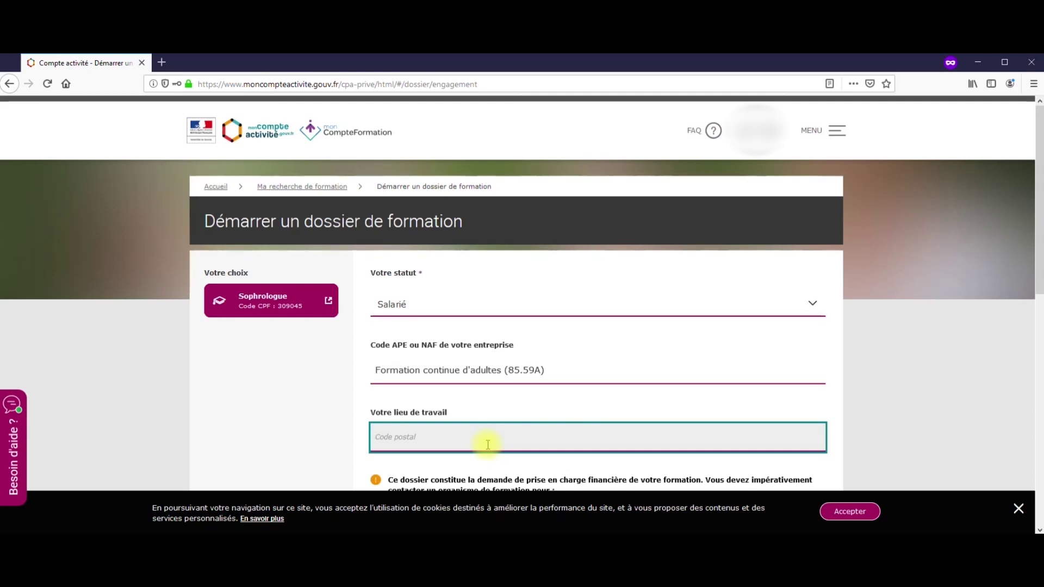
{"action": "type", "text": "78400"}
{"action": "left_click", "coordinate": [441, 466]}
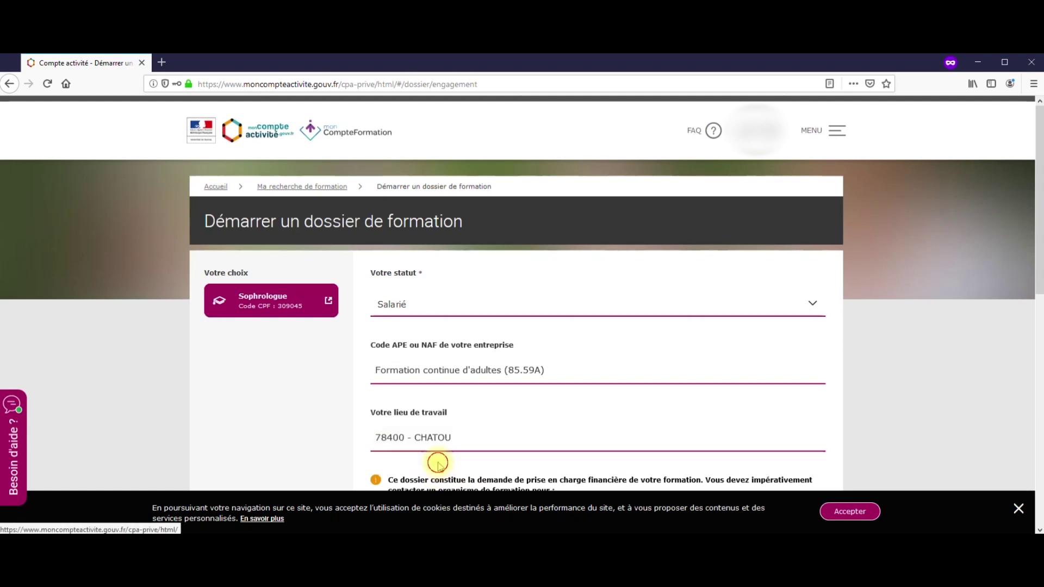
{"action": "scroll", "coordinate": [516, 426], "scroll_direction": "down", "scroll_amount": 4}
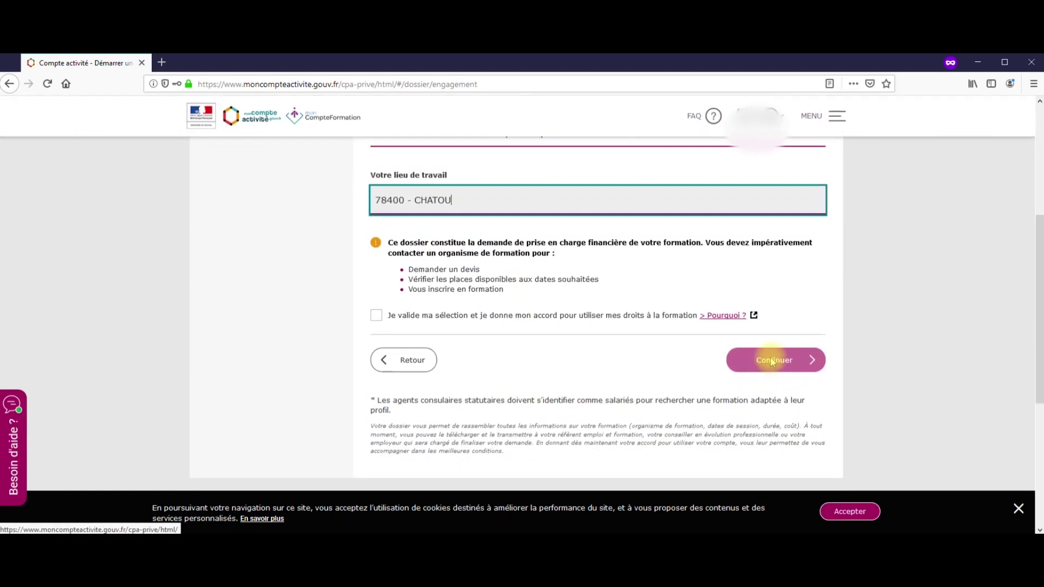
{"action": "left_click", "coordinate": [765, 363]}
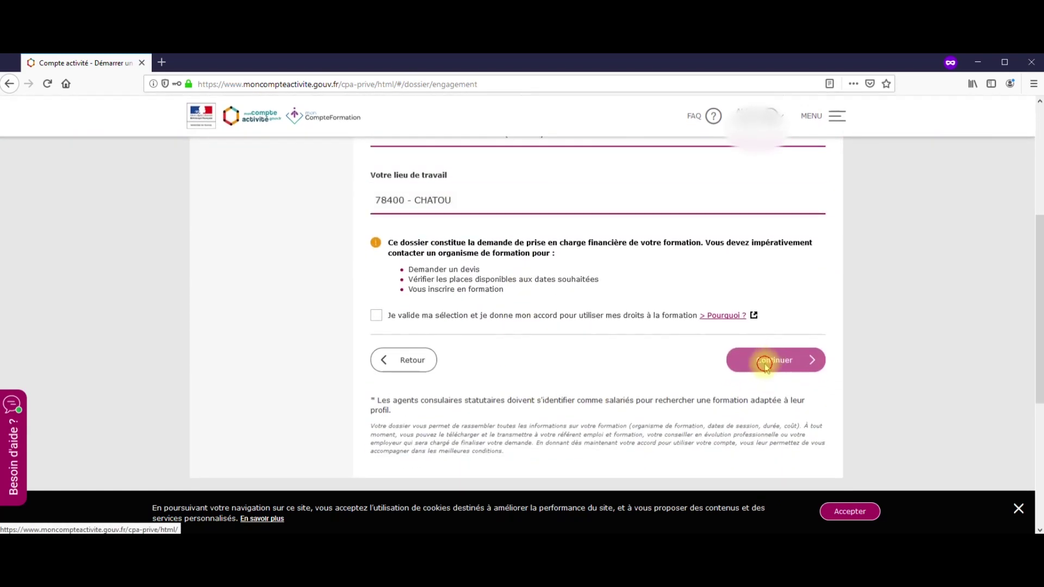
{"action": "left_click", "coordinate": [376, 315]}
{"action": "left_click", "coordinate": [792, 371]}
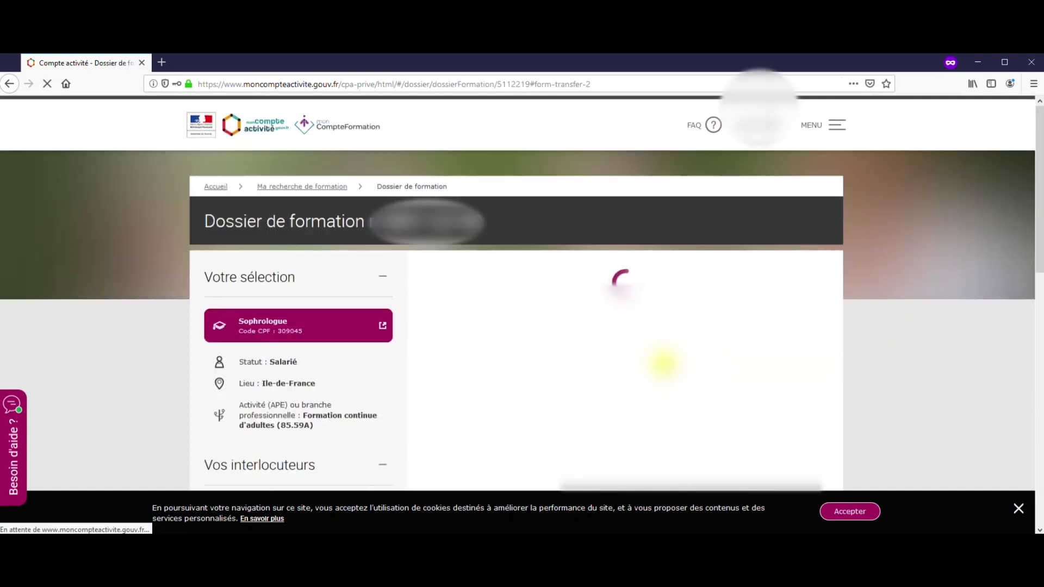
Set Ma situation to Ingénieur / Cadre, CDI contract, and the highest diploma level obtained
{"action": "scroll", "coordinate": [663, 360], "scroll_direction": "down", "scroll_amount": 3}
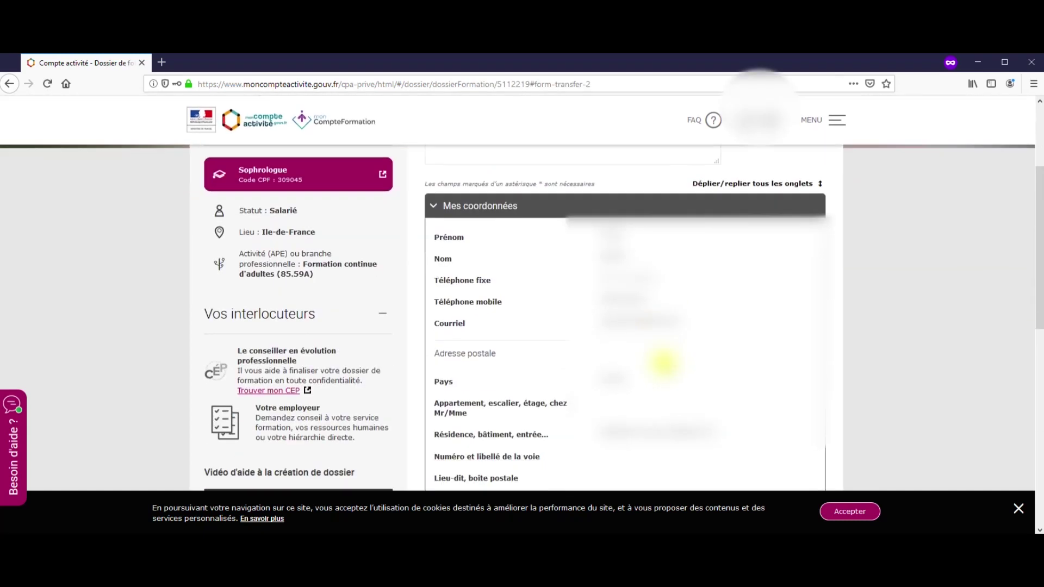
{"action": "scroll", "coordinate": [662, 362], "scroll_direction": "down", "scroll_amount": 4}
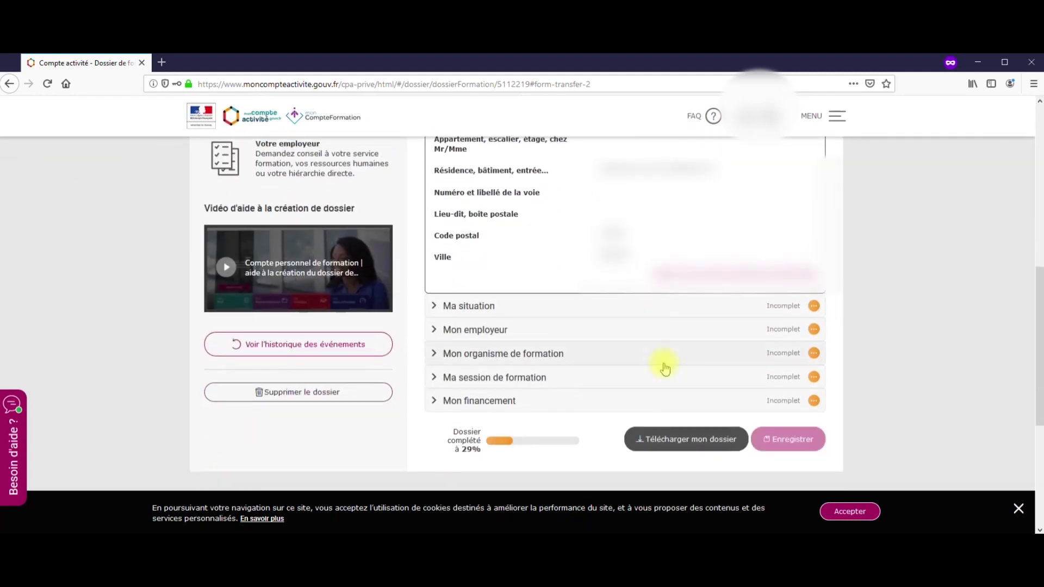
{"action": "left_click", "coordinate": [763, 316]}
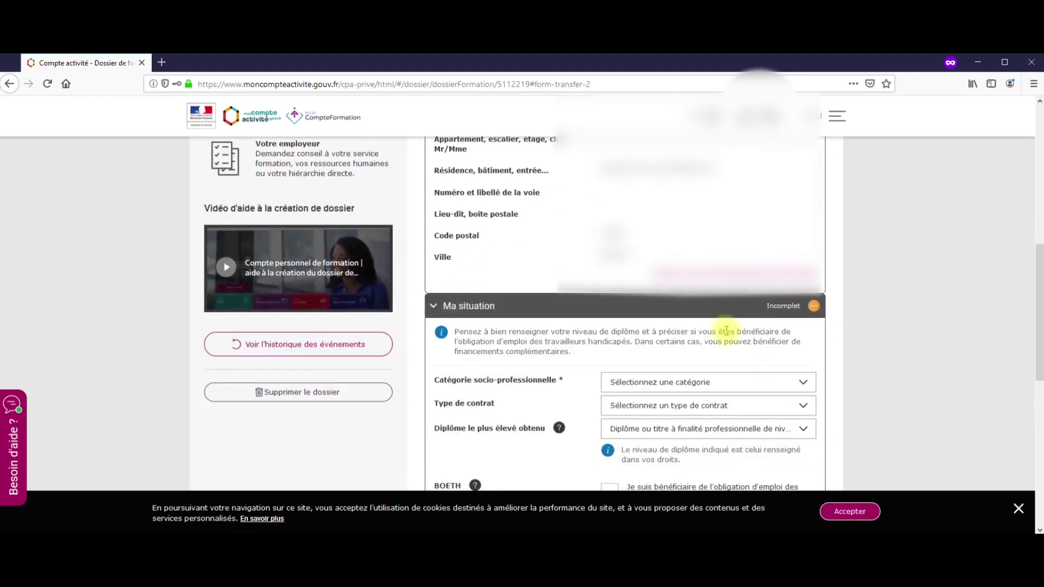
{"action": "left_click", "coordinate": [804, 232]}
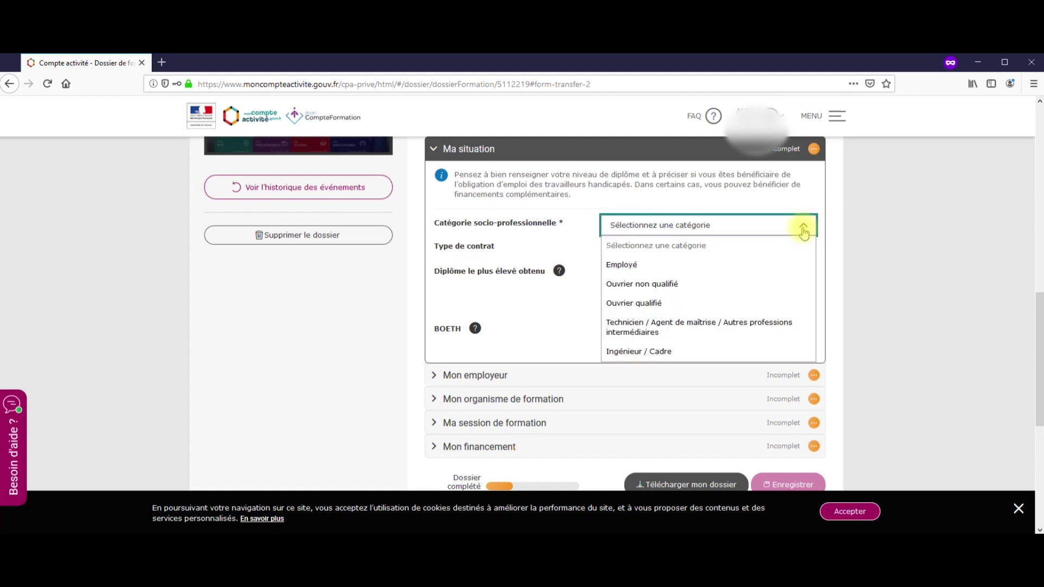
{"action": "left_click", "coordinate": [659, 352]}
{"action": "left_click", "coordinate": [733, 249]}
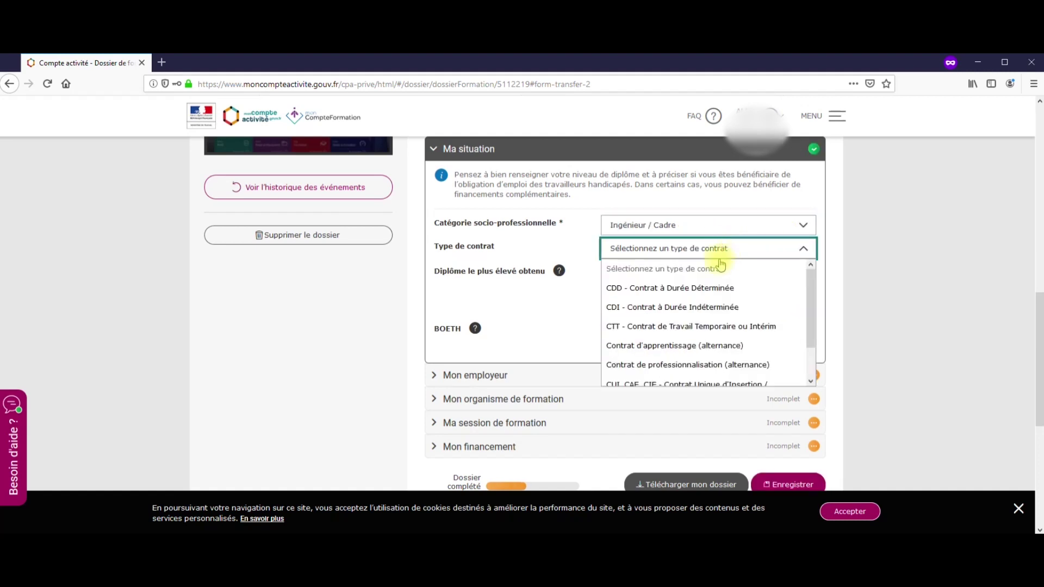
{"action": "left_click", "coordinate": [672, 308]}
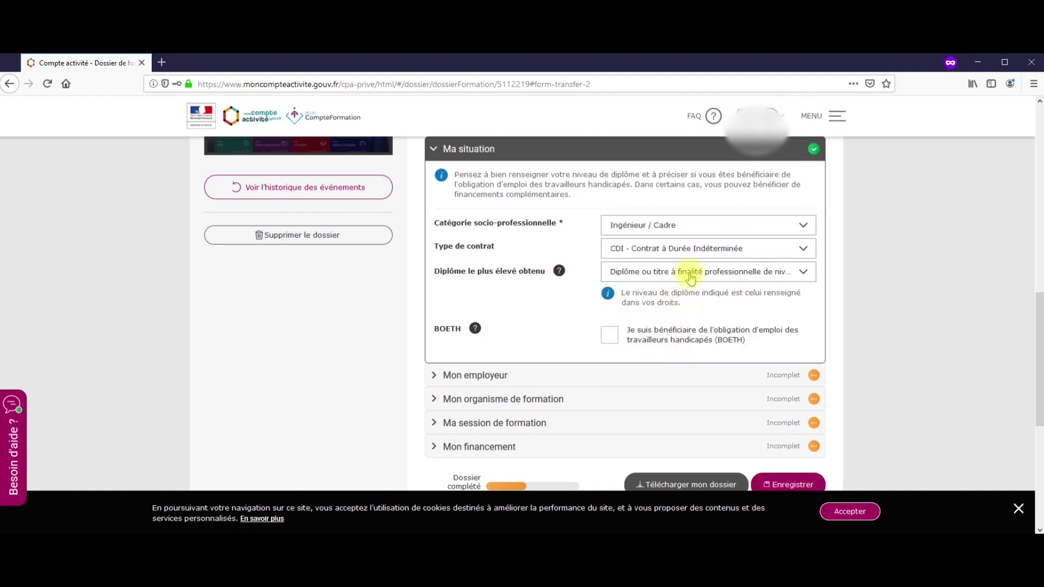
{"action": "left_click", "coordinate": [694, 275]}
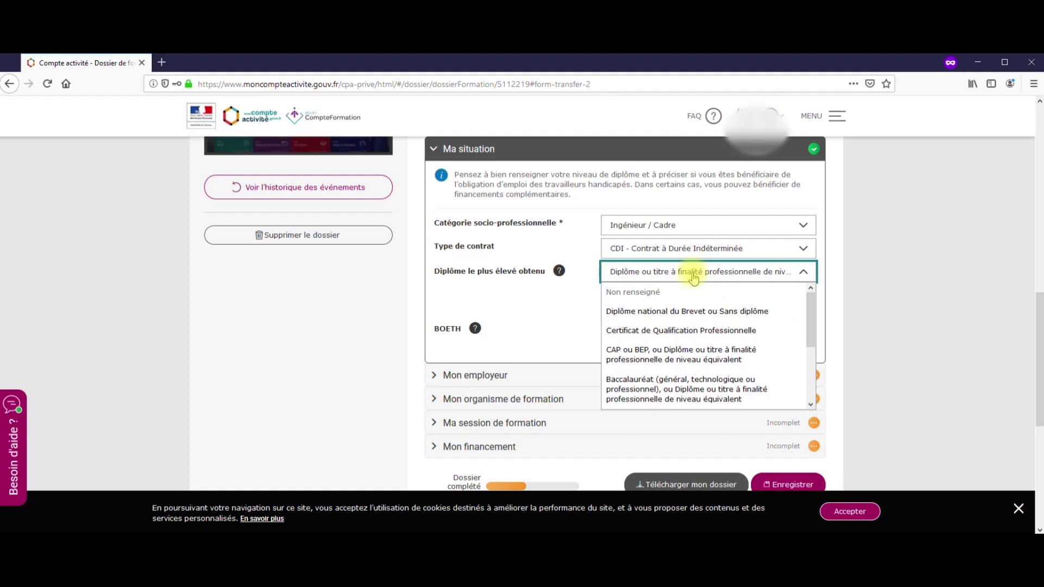
{"action": "scroll", "coordinate": [698, 326], "scroll_direction": "down", "scroll_amount": 3}
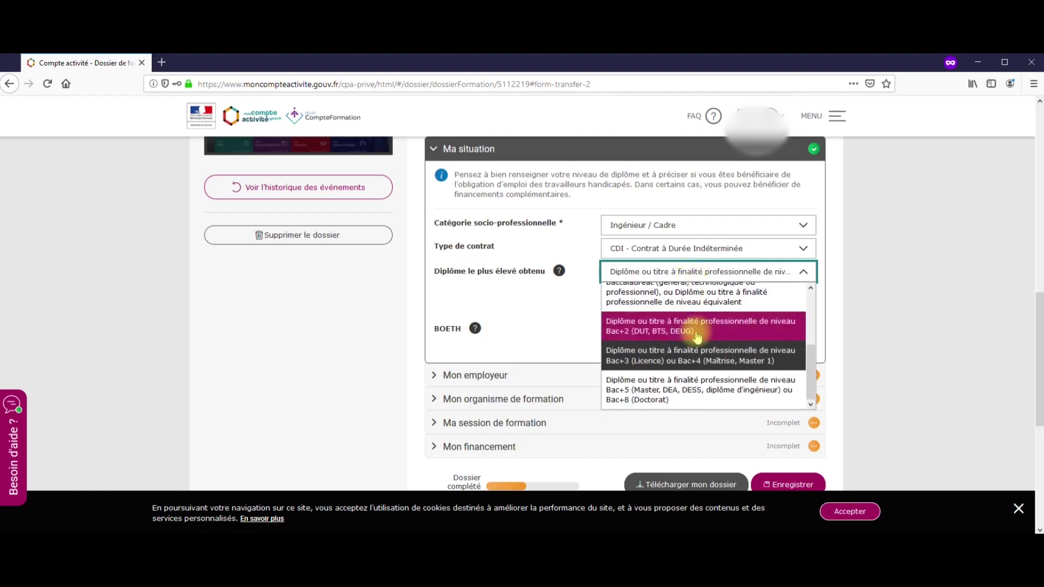
{"action": "left_click", "coordinate": [686, 356]}
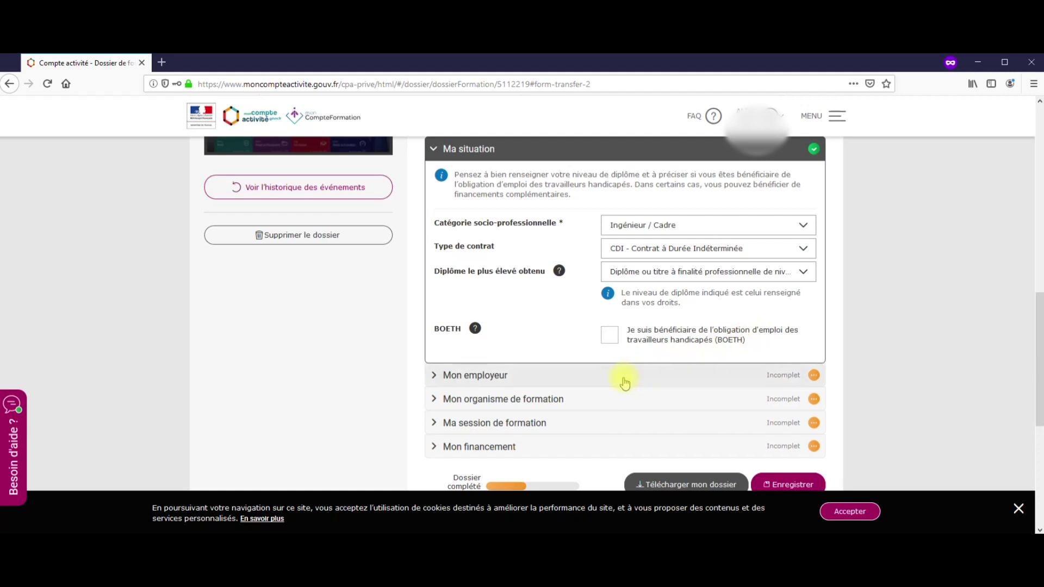
{"action": "scroll", "coordinate": [625, 380], "scroll_direction": "down", "scroll_amount": 1}
Enter INSTITUT CASSIOPEE FORMATION and its SIRET as the employer
{"action": "left_click", "coordinate": [745, 314]}
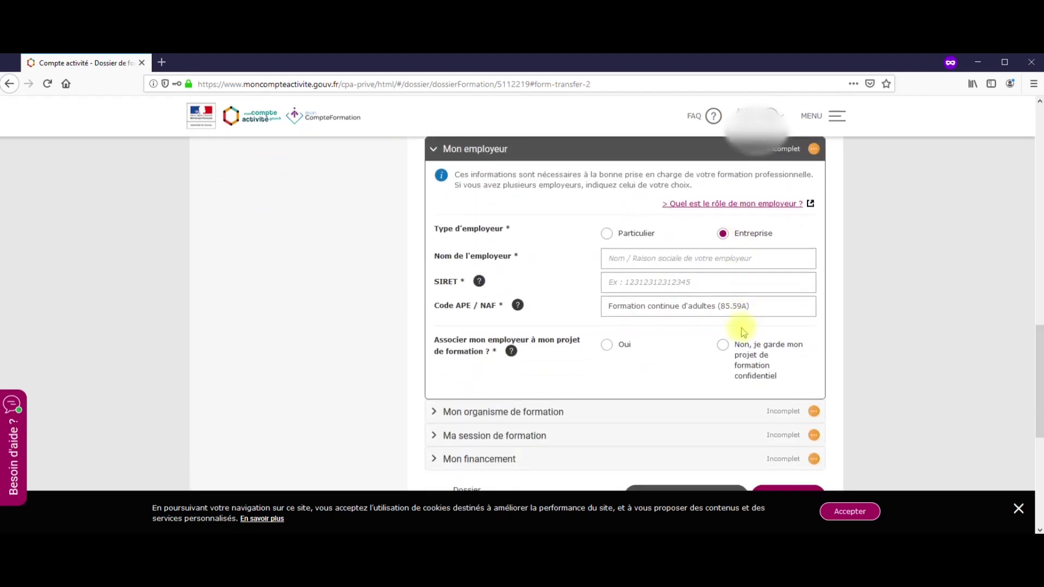
{"action": "left_click", "coordinate": [667, 259]}
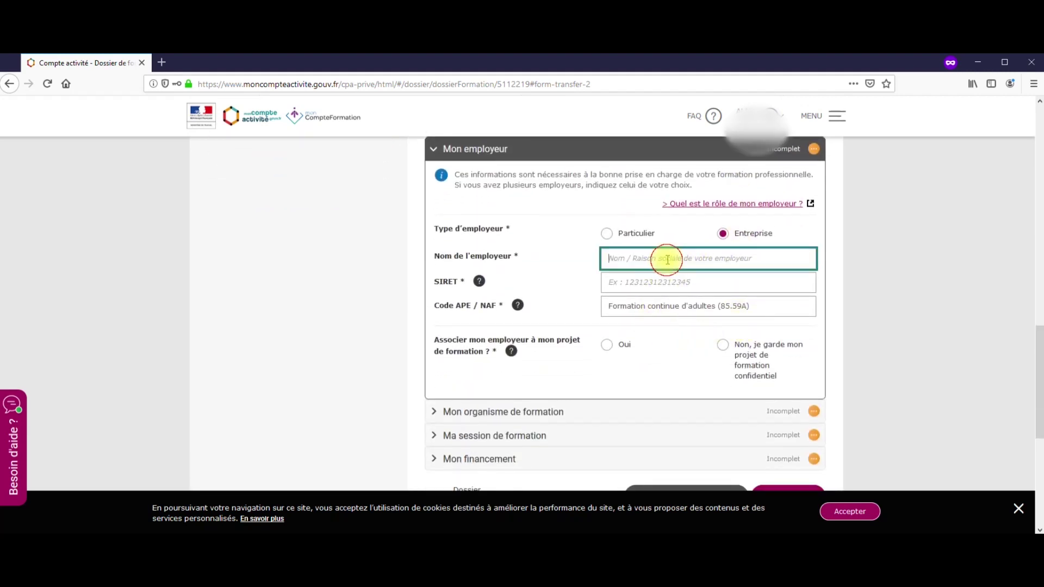
{"action": "type", "text": "INST"}
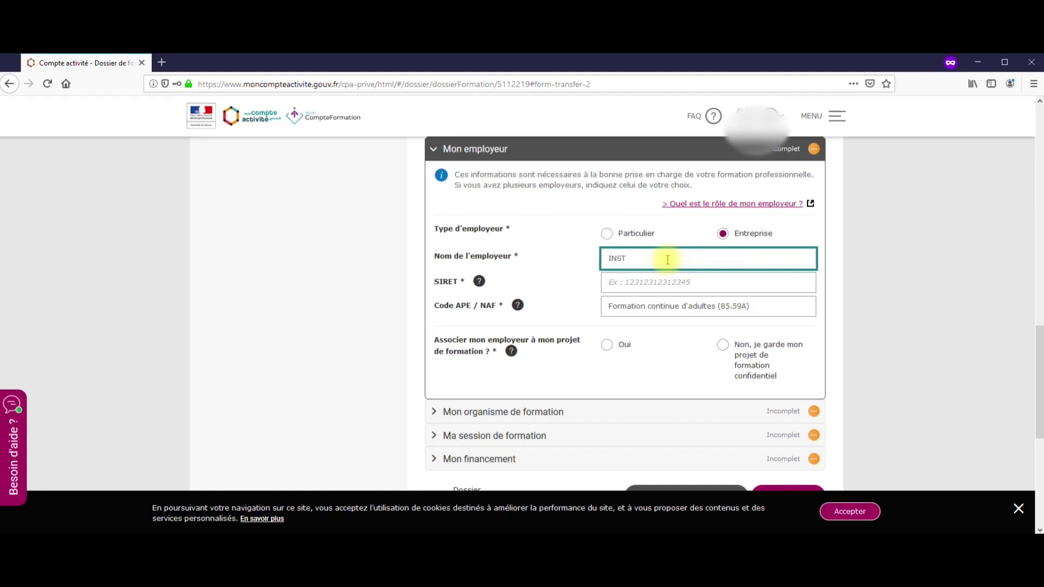
{"action": "type", "text": "SSIOPEE FORMATION"}
{"action": "left_click", "coordinate": [658, 280]}
Set the employer's APE code to 85.59A and associate the employer with the project (Oui)
{"action": "left_click", "coordinate": [658, 311]}
{"action": "type", "text": "85"}
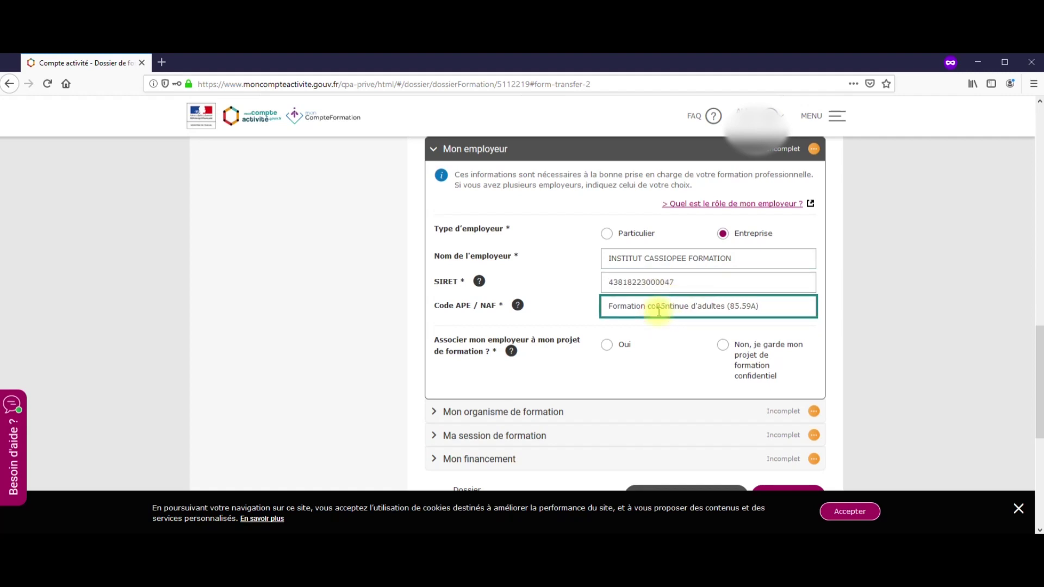
{"action": "type", "text": "++"}
{"action": "key", "text": "BackSpace"}
{"action": "key", "text": "BackSpace"}
{"action": "key", "text": "BackSpace"}
{"action": "key", "text": "BackSpace"}
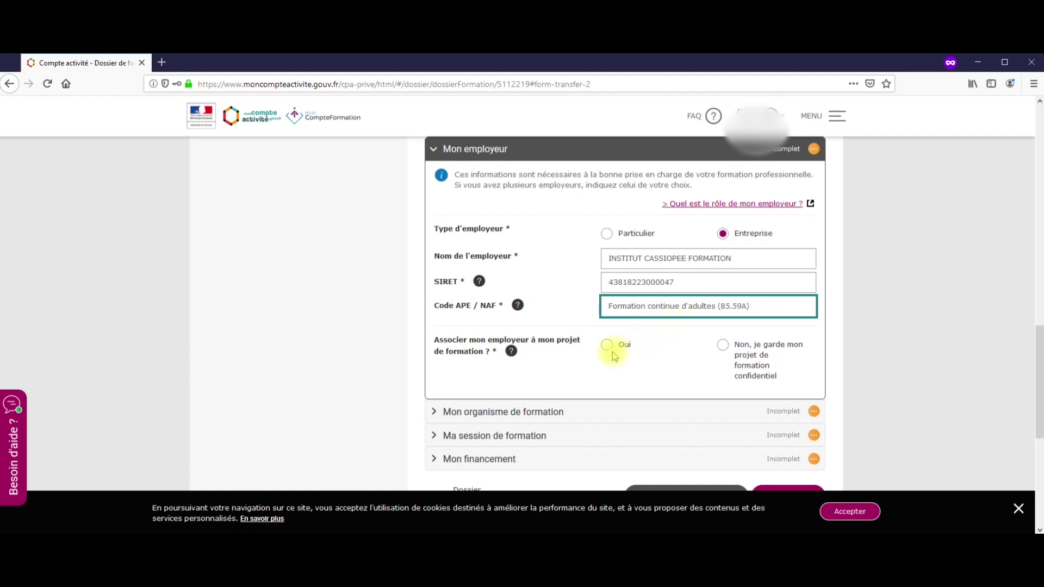
{"action": "left_click", "coordinate": [613, 352]}
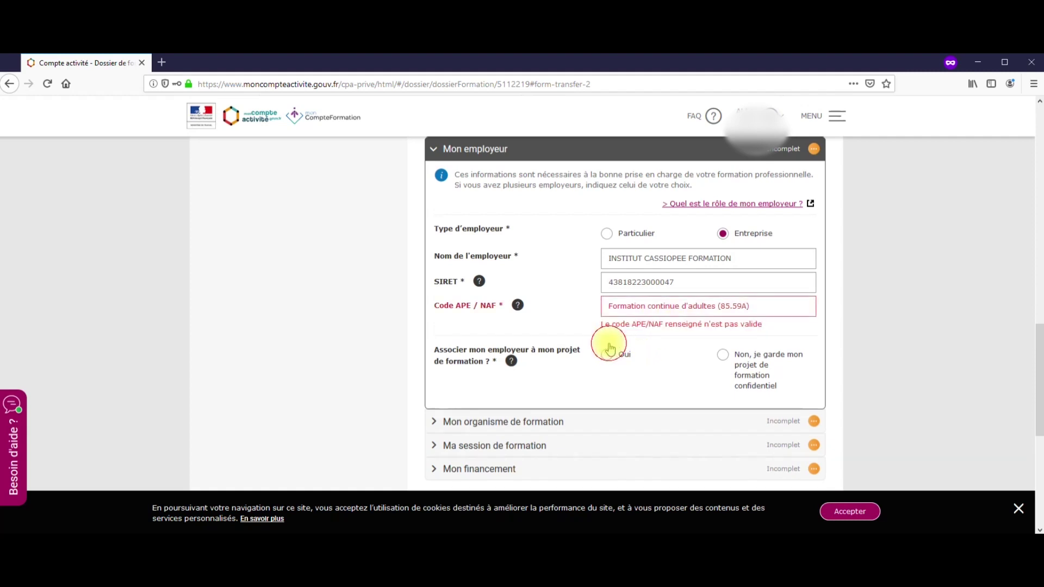
{"action": "left_click", "coordinate": [748, 300]}
{"action": "left_click_drag", "start_coordinate": [757, 301], "coordinate": [457, 292]}
{"action": "type", "text": "8"}
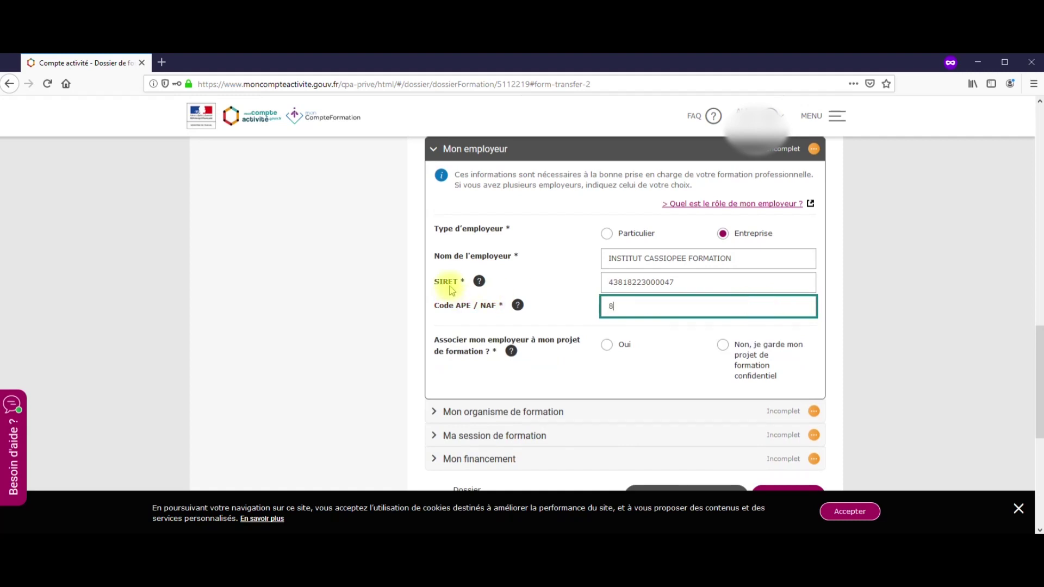
{"action": "type", "text": "559"}
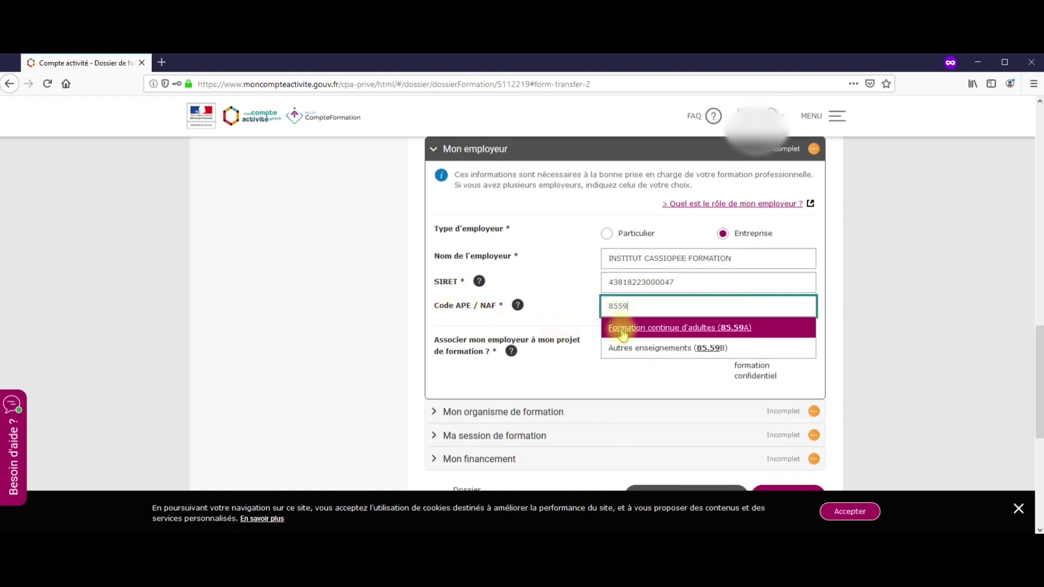
{"action": "left_click", "coordinate": [622, 329]}
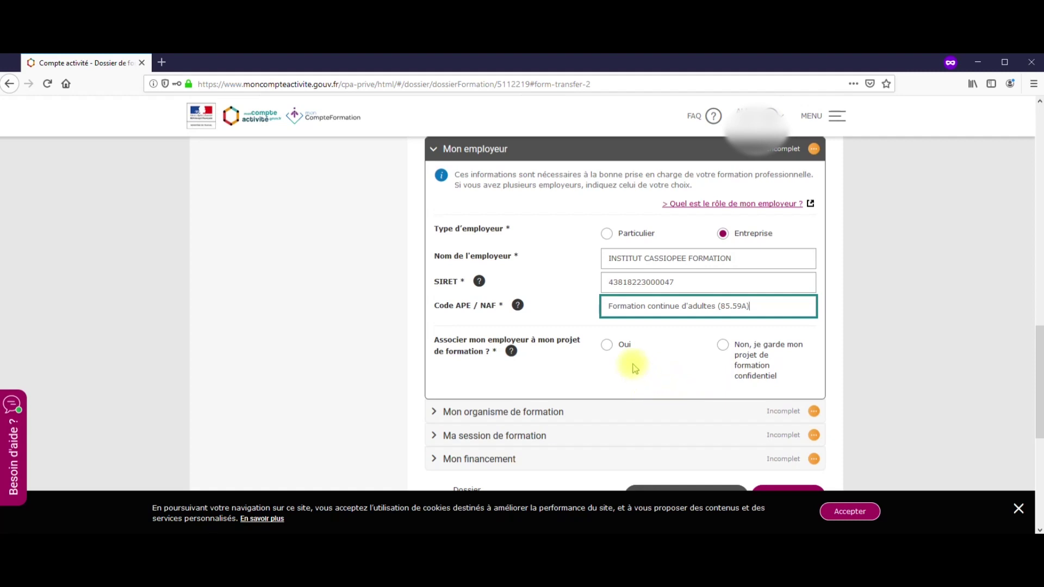
{"action": "left_click", "coordinate": [606, 346]}
{"action": "scroll", "coordinate": [712, 392], "scroll_direction": "down", "scroll_amount": 2}
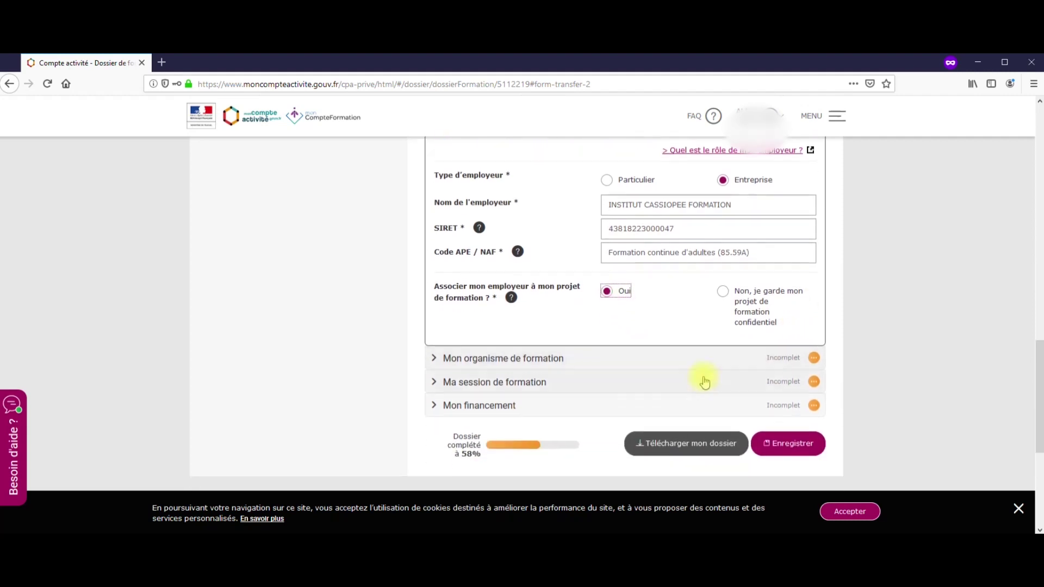
{"action": "left_click", "coordinate": [740, 352]}
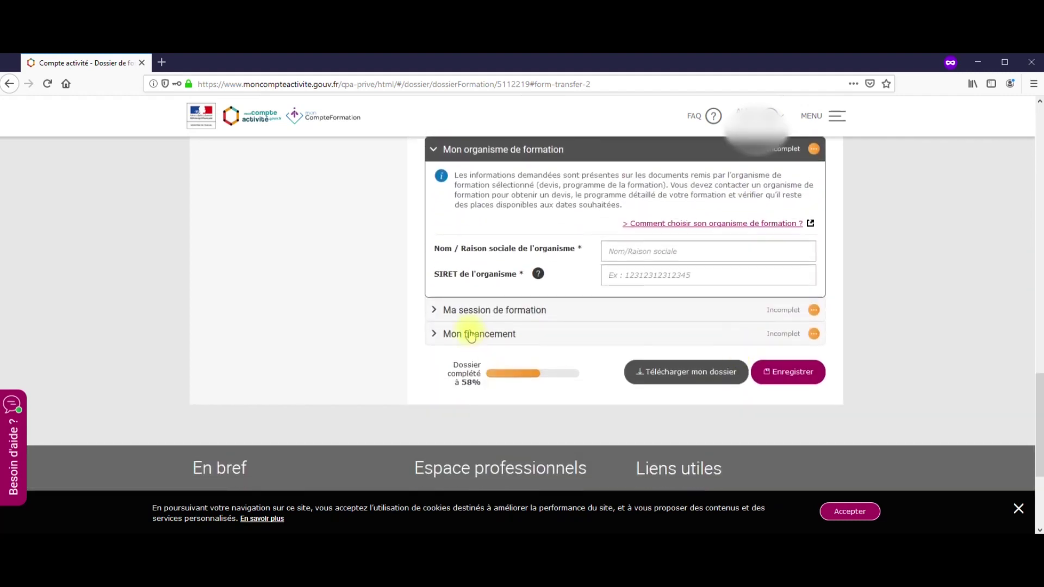
Record INSTITUT CASSIOPEE FORMATION and its SIRET as the training organisation
{"action": "left_click", "coordinate": [638, 252]}
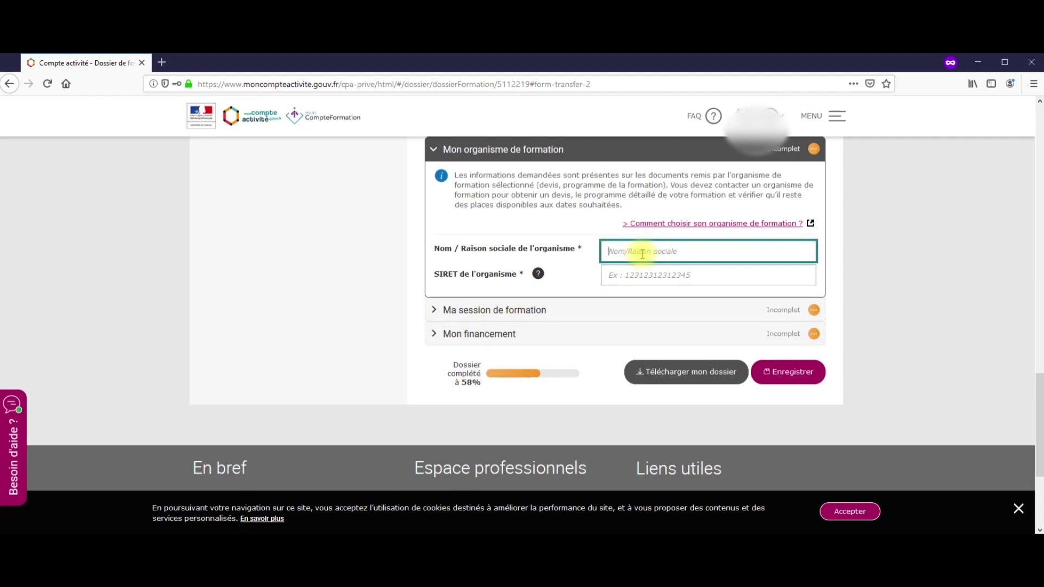
{"action": "type", "text": "INSTITUT CASSIOPEE FORMATION"}
{"action": "key", "text": "Tab"}
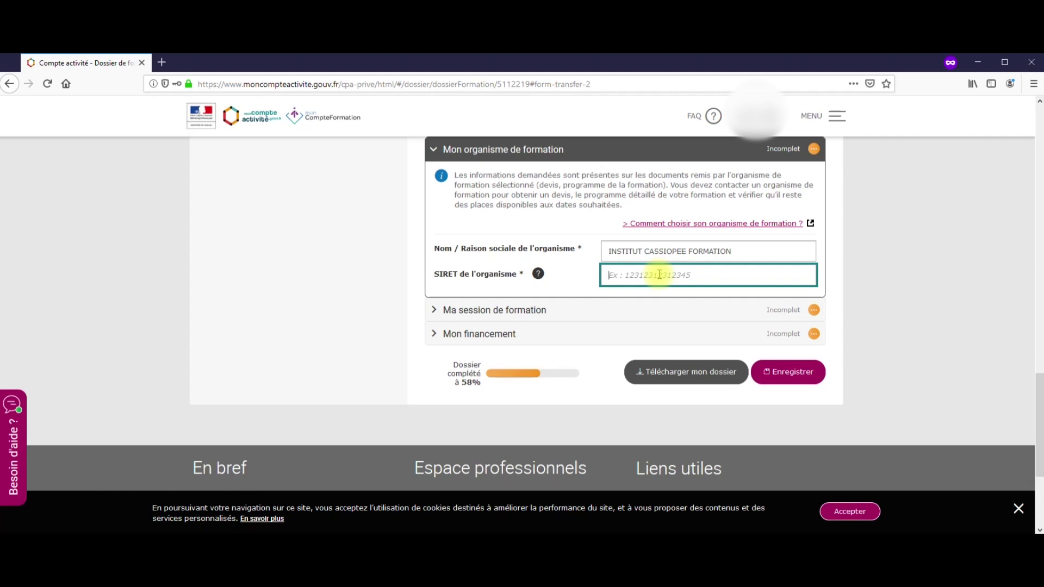
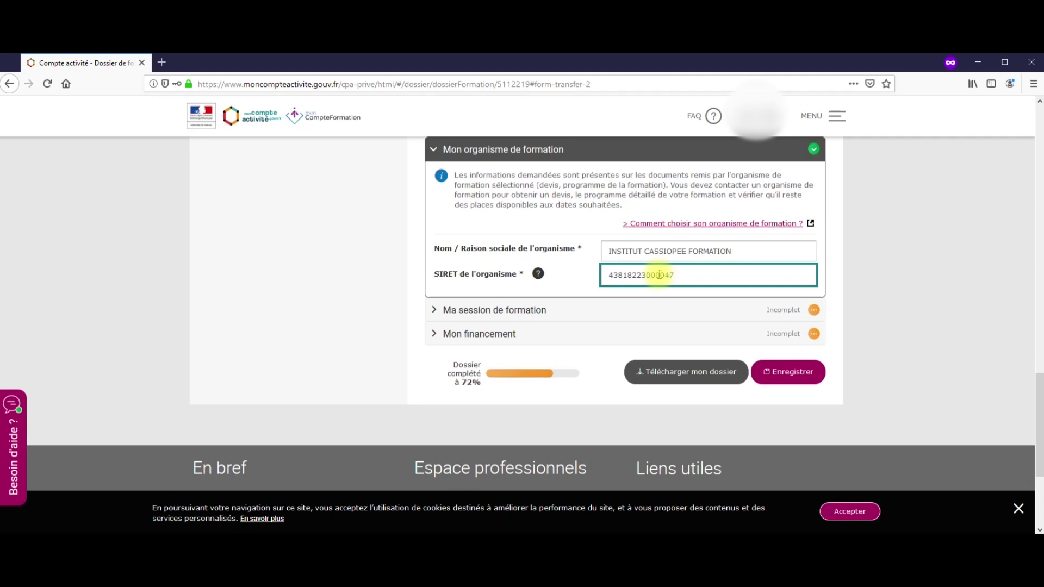
{"action": "left_click", "coordinate": [603, 316]}
{"action": "left_click", "coordinate": [633, 357]}
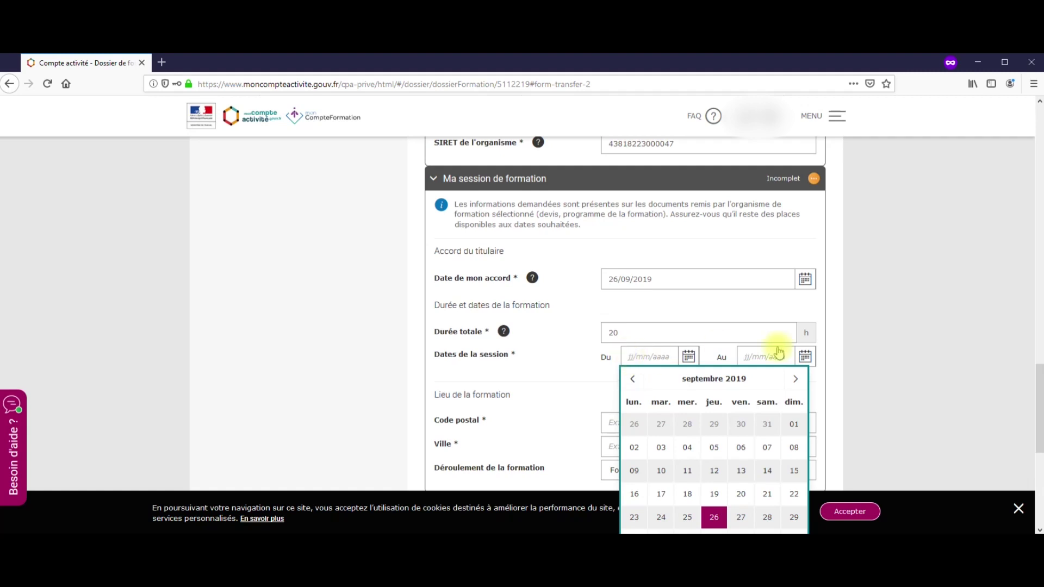
Set the session dates from 28/11/2019 to 28/05/2020
{"action": "left_click", "coordinate": [796, 380]}
{"action": "left_click", "coordinate": [795, 380]}
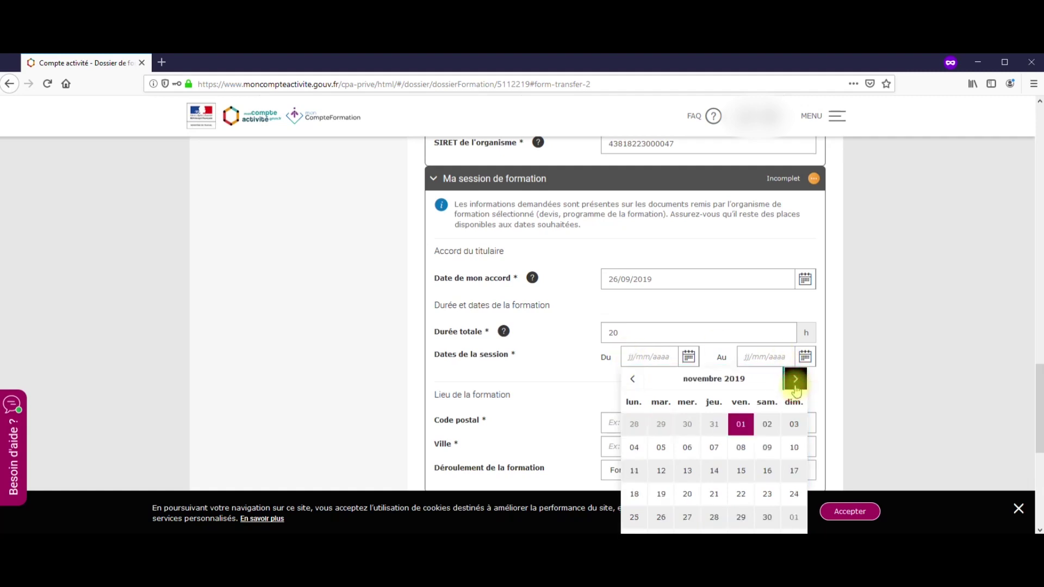
{"action": "left_click", "coordinate": [714, 517]}
{"action": "left_click", "coordinate": [787, 361]}
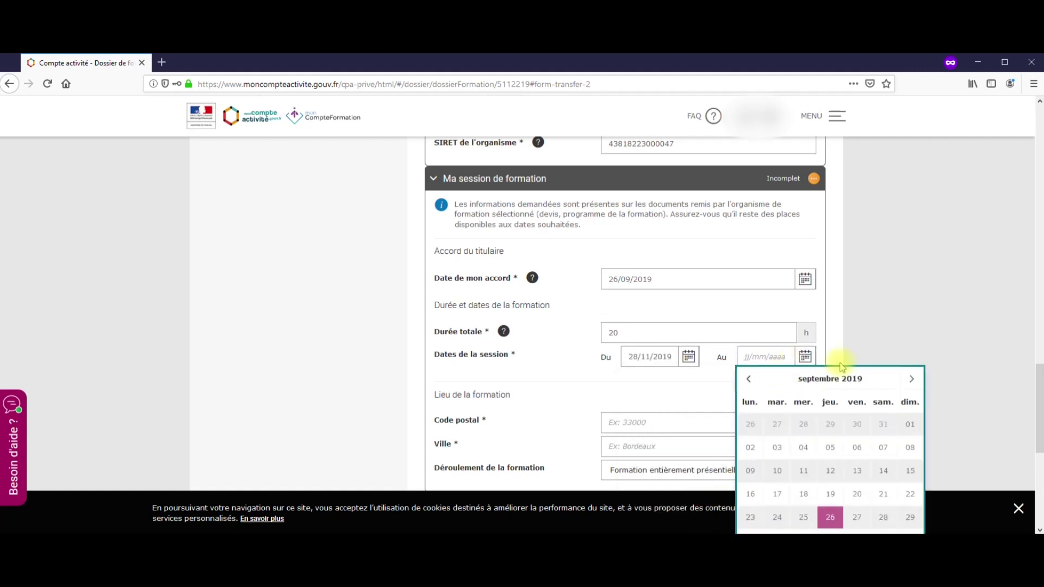
{"action": "left_click", "coordinate": [909, 380]}
{"action": "left_click", "coordinate": [909, 380]}
{"action": "left_click", "coordinate": [908, 380]}
{"action": "left_click", "coordinate": [910, 380]}
{"action": "left_click", "coordinate": [910, 380]}
{"action": "left_click", "coordinate": [910, 381]}
{"action": "left_click", "coordinate": [910, 381]}
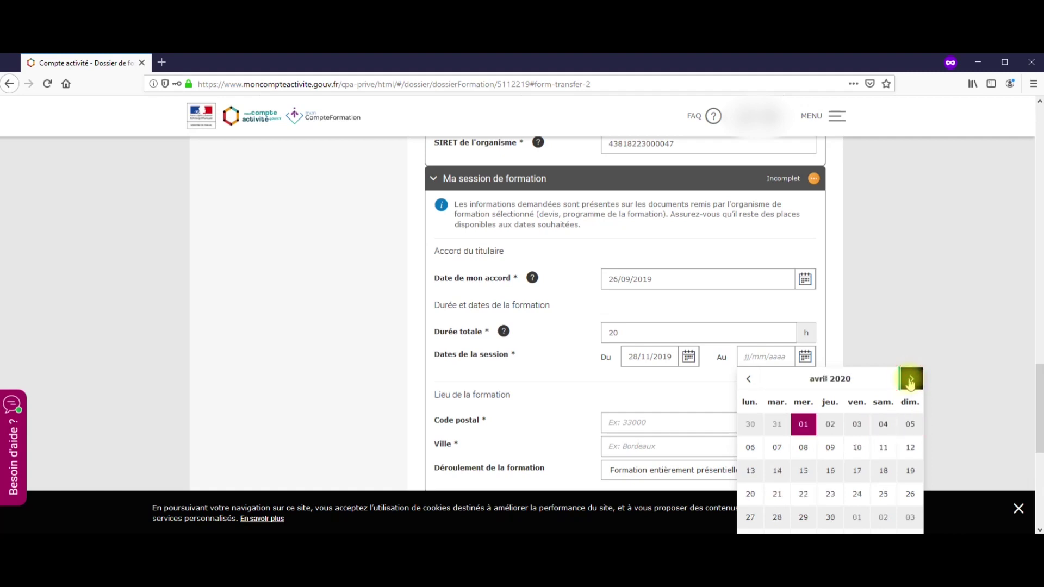
{"action": "left_click", "coordinate": [910, 381]}
{"action": "left_click", "coordinate": [830, 517]}
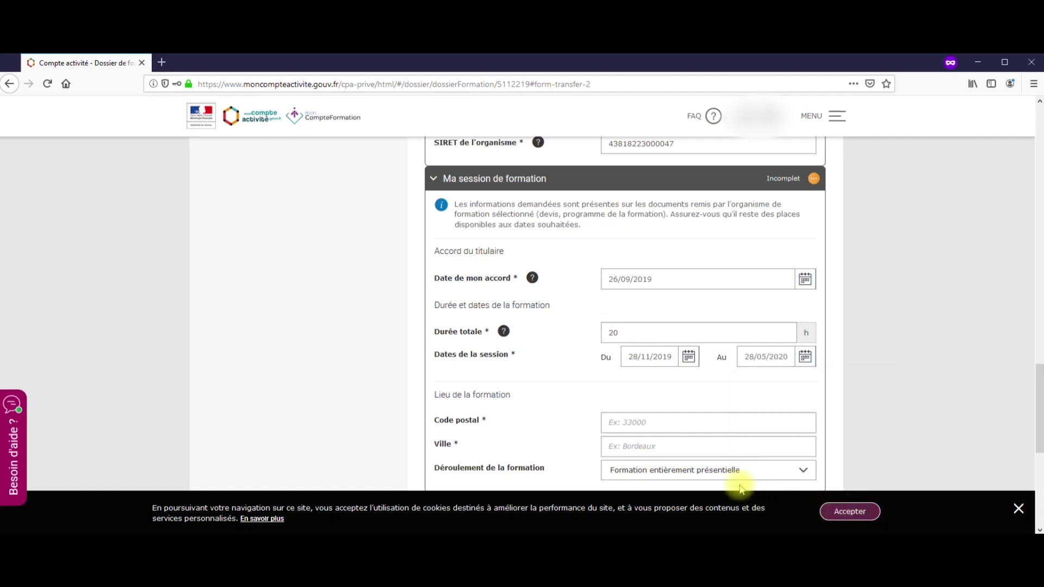
Set the training location to 78400 CHATOU with Formation mixte as the delivery mode
{"action": "left_click", "coordinate": [659, 423]}
{"action": "type", "text": "78400"}
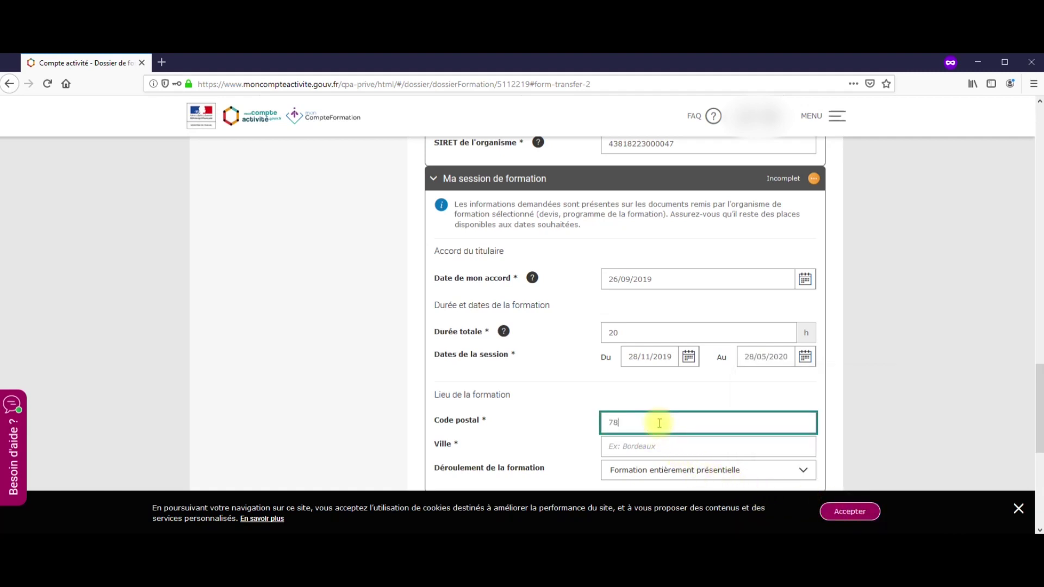
{"action": "left_click", "coordinate": [659, 450]}
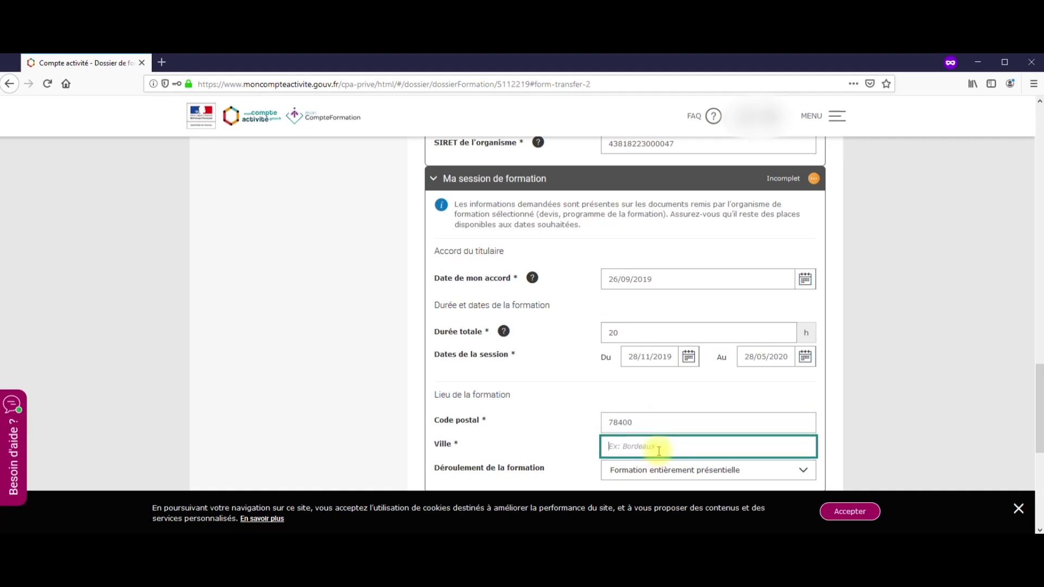
{"action": "type", "text": "CHATOU"}
{"action": "scroll", "coordinate": [878, 422], "scroll_direction": "down", "scroll_amount": 5}
{"action": "left_click", "coordinate": [809, 292]}
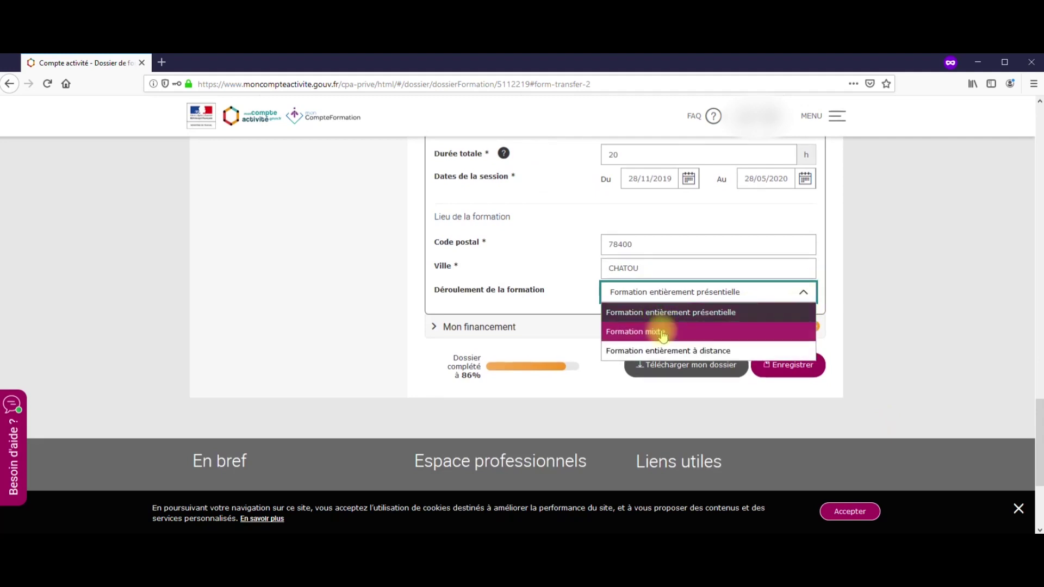
{"action": "left_click", "coordinate": [659, 332]}
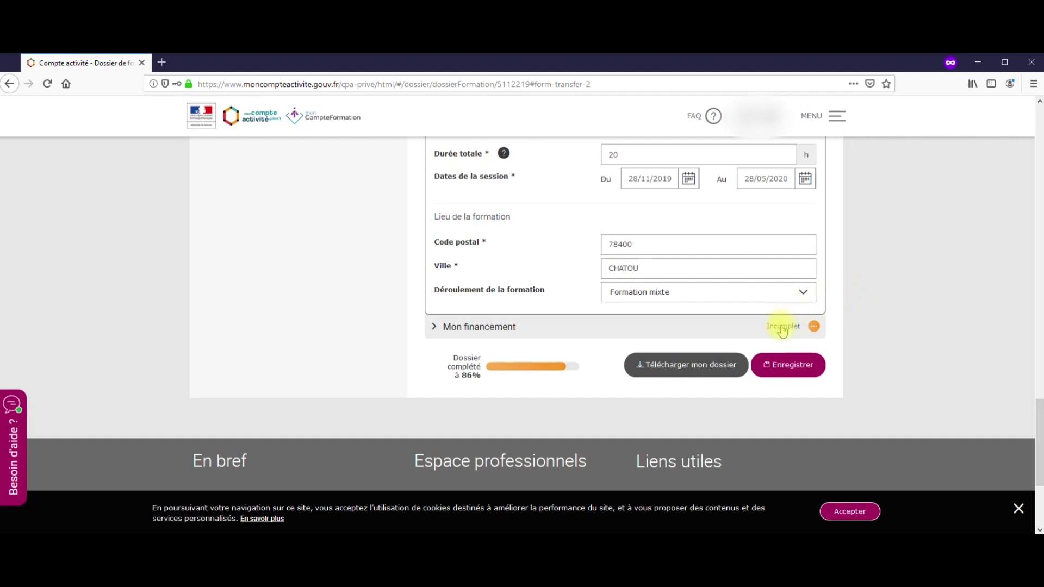
{"action": "left_click", "coordinate": [782, 326]}
Enter 610 as the Coût pédagogique total (TTC) and check the progress bar shows 100%
{"action": "left_click", "coordinate": [680, 269]}
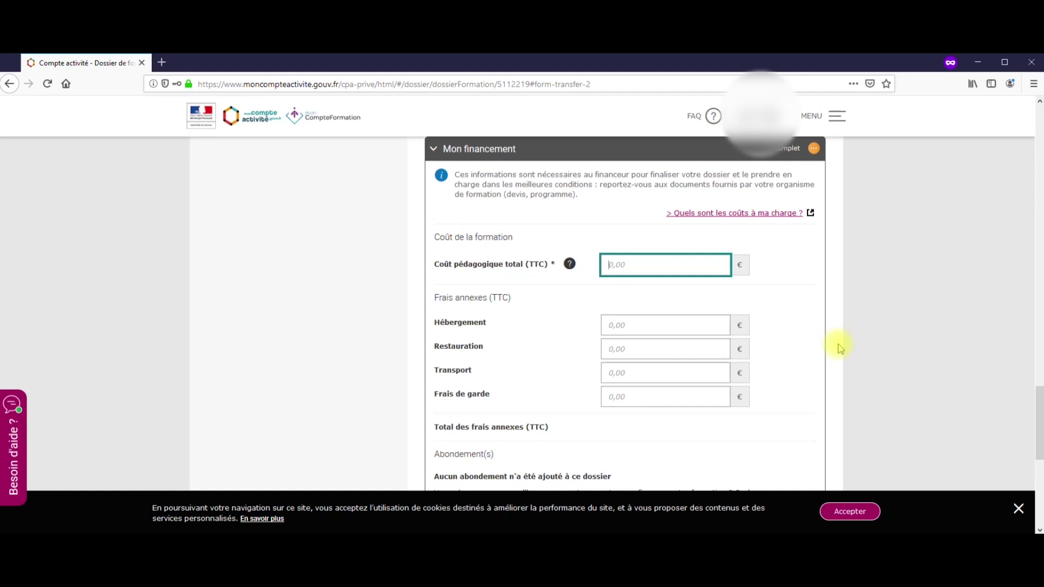
{"action": "type", "text": "610"}
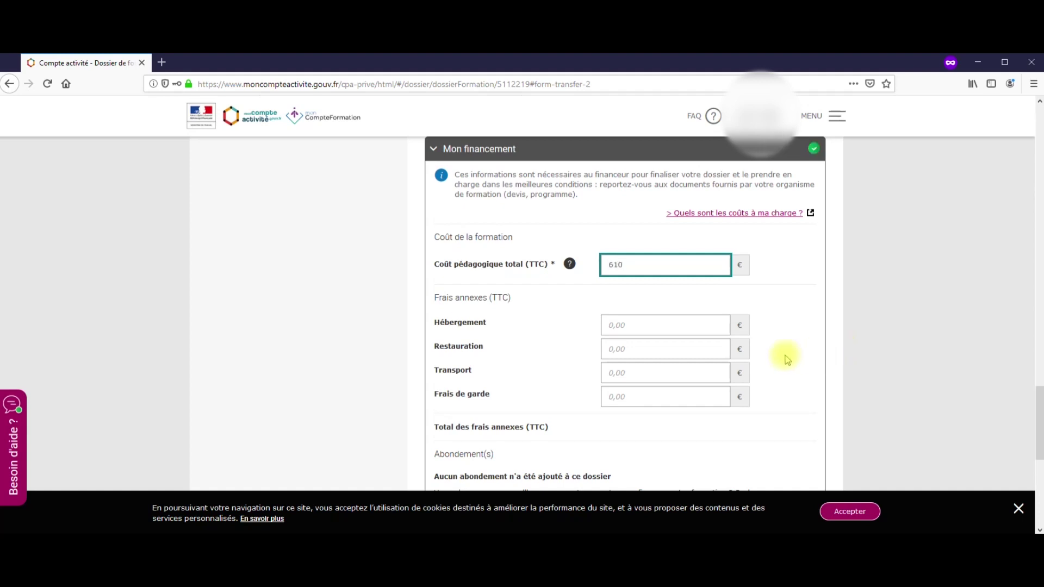
{"action": "left_click", "coordinate": [677, 325]}
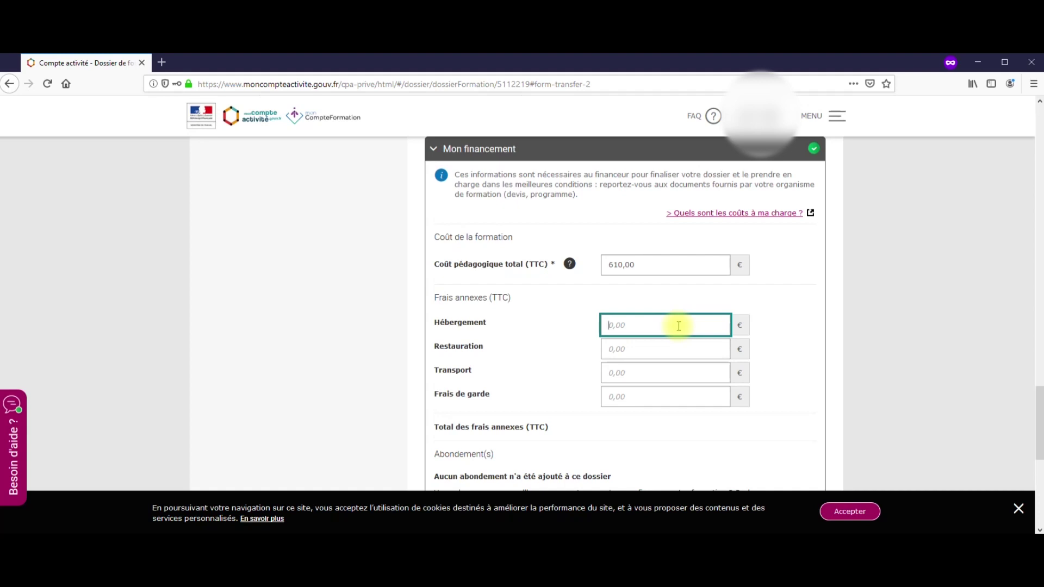
{"action": "scroll", "coordinate": [679, 326], "scroll_direction": "down", "scroll_amount": 3}
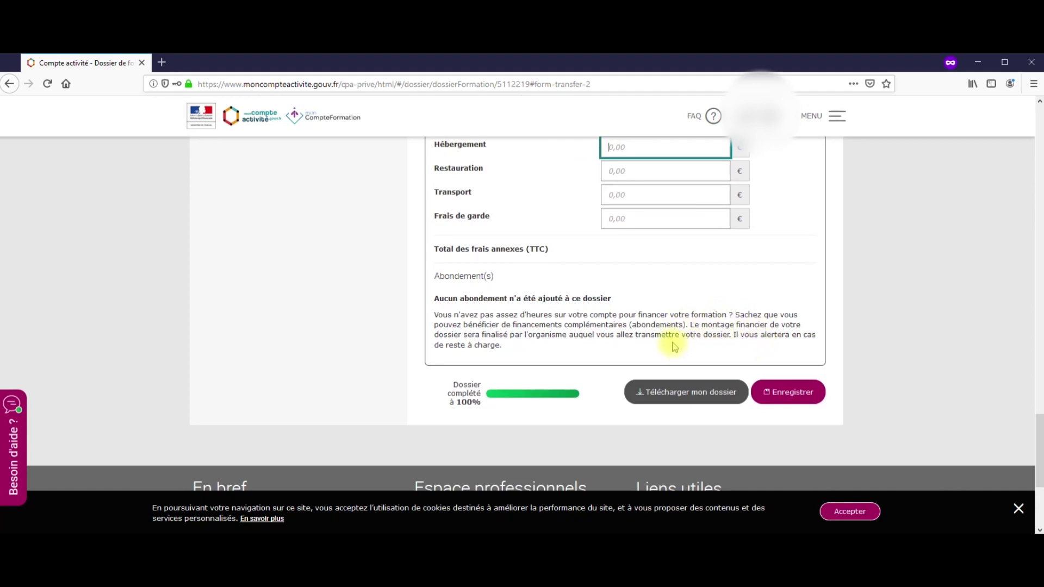
Download the dossier, saving it first, and allow the blocked PDF popup to display
{"action": "left_click", "coordinate": [672, 399]}
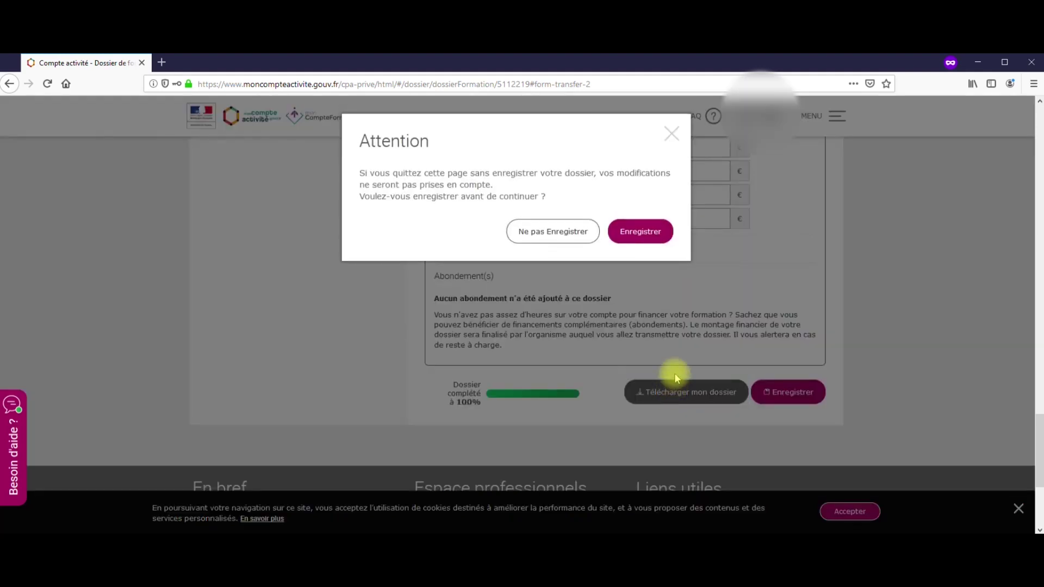
{"action": "left_click", "coordinate": [637, 232]}
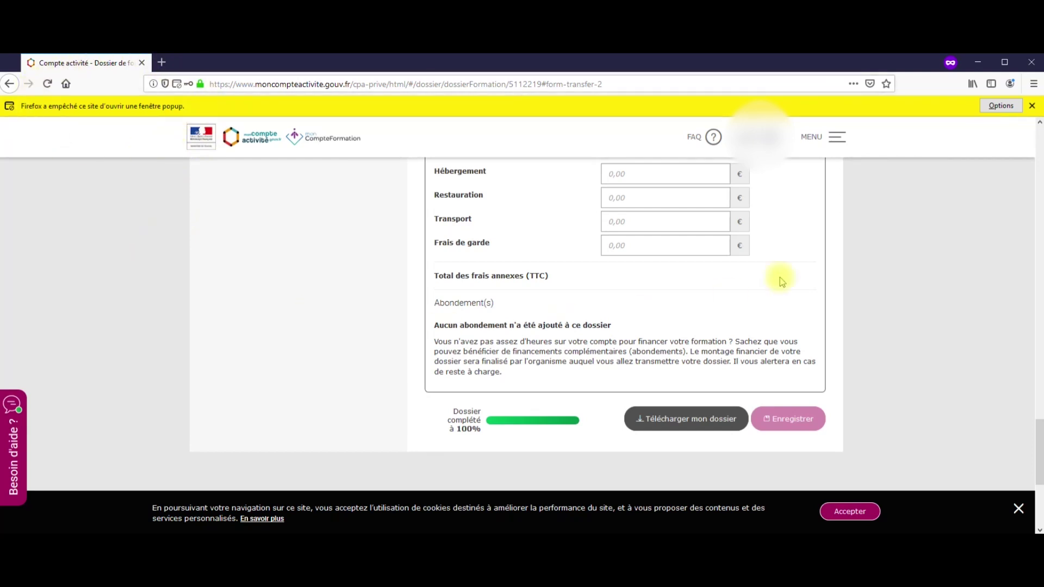
{"action": "left_click", "coordinate": [1001, 106]}
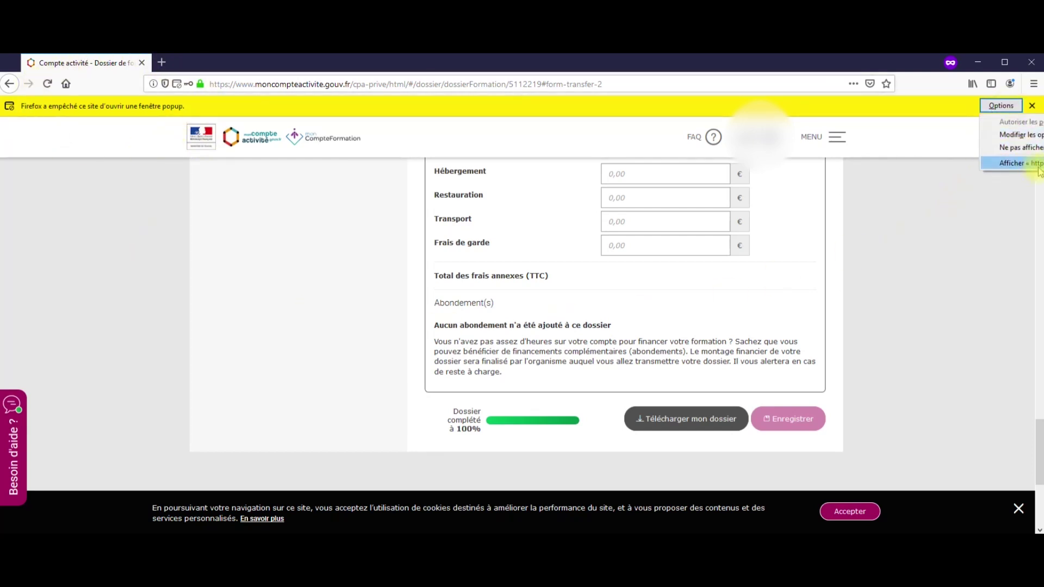
{"action": "left_click", "coordinate": [1039, 169]}
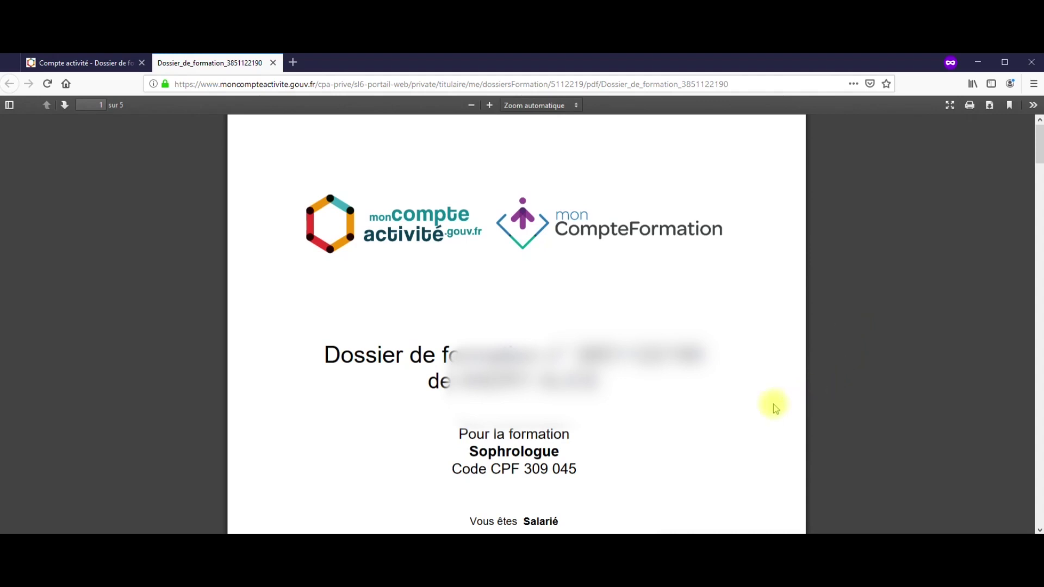
{"action": "scroll", "coordinate": [773, 403], "scroll_direction": "down", "scroll_amount": 5}
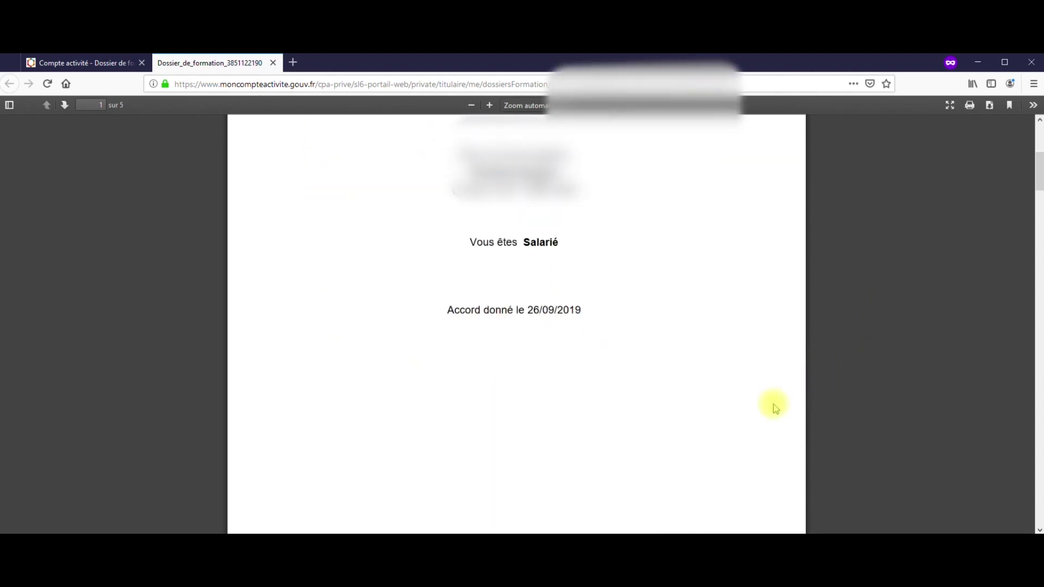
{"action": "scroll", "coordinate": [774, 407], "scroll_direction": "up", "scroll_amount": 1}
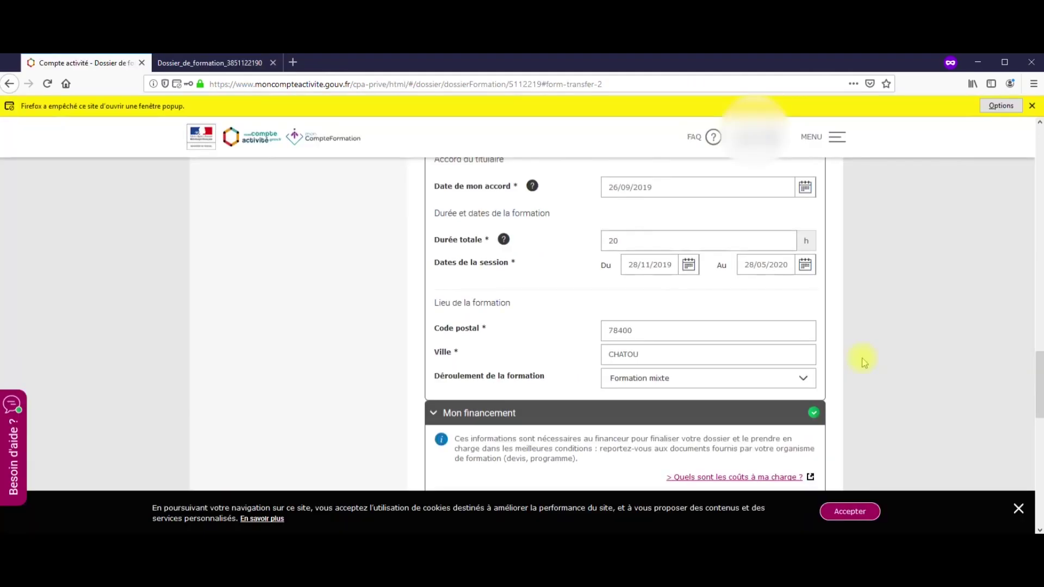
{"action": "scroll", "coordinate": [862, 358], "scroll_direction": "down", "scroll_amount": 9}
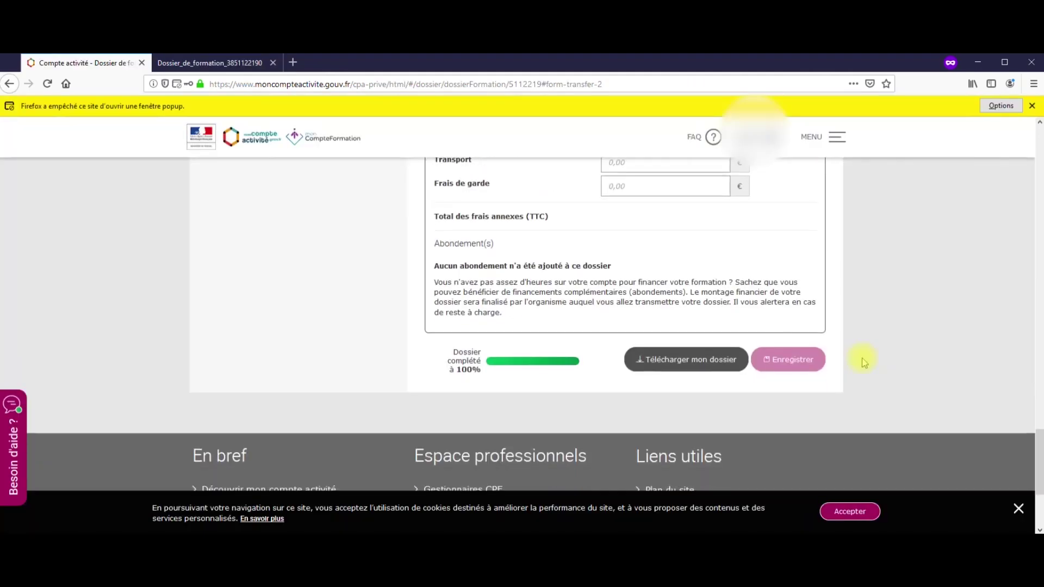
{"action": "scroll", "coordinate": [862, 358], "scroll_direction": "up", "scroll_amount": 1}
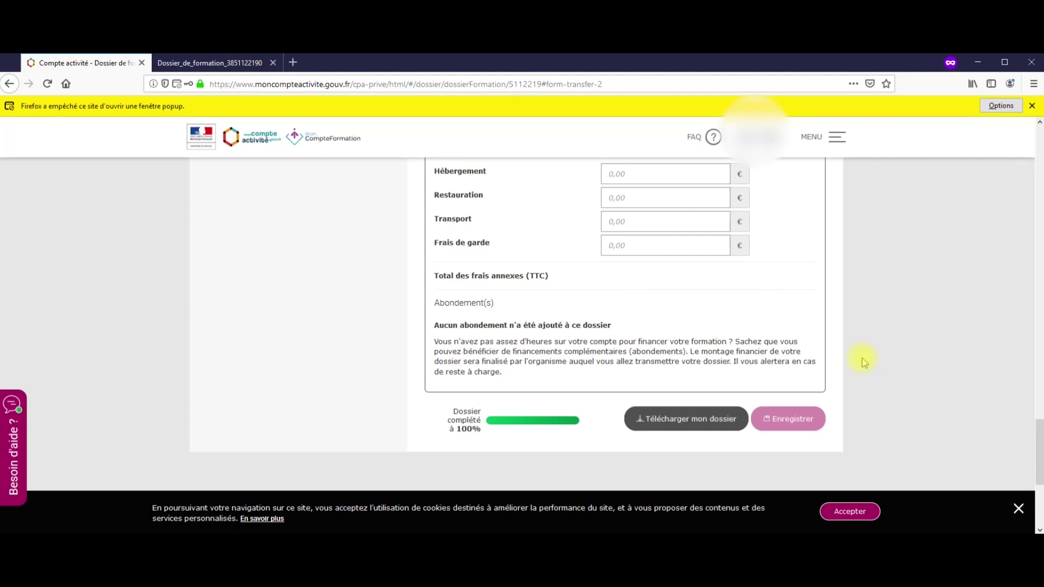
{"action": "left_click", "coordinate": [256, 63]}
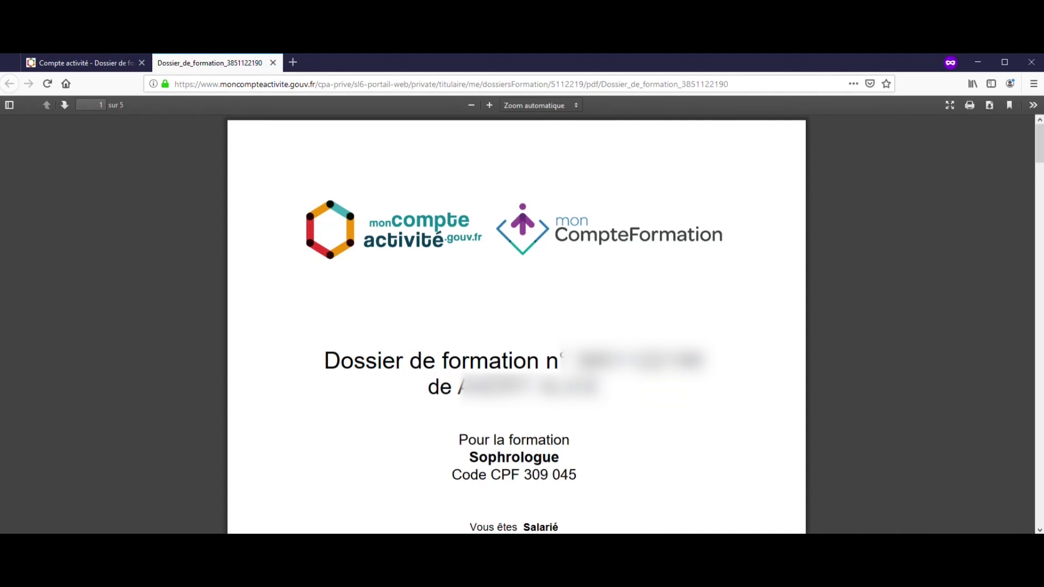
{"action": "scroll", "coordinate": [516, 326], "scroll_direction": "down", "scroll_amount": 2}
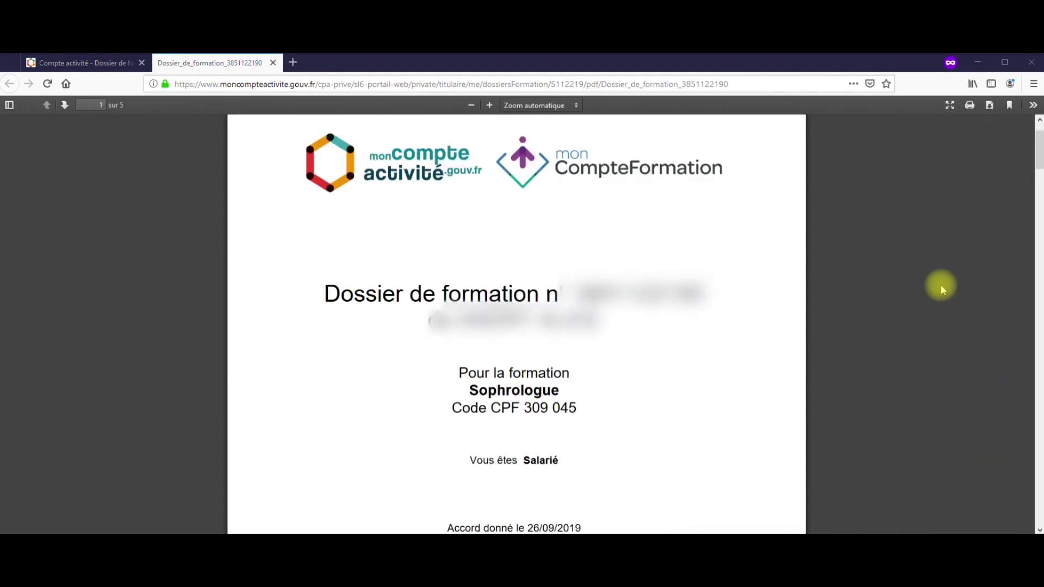